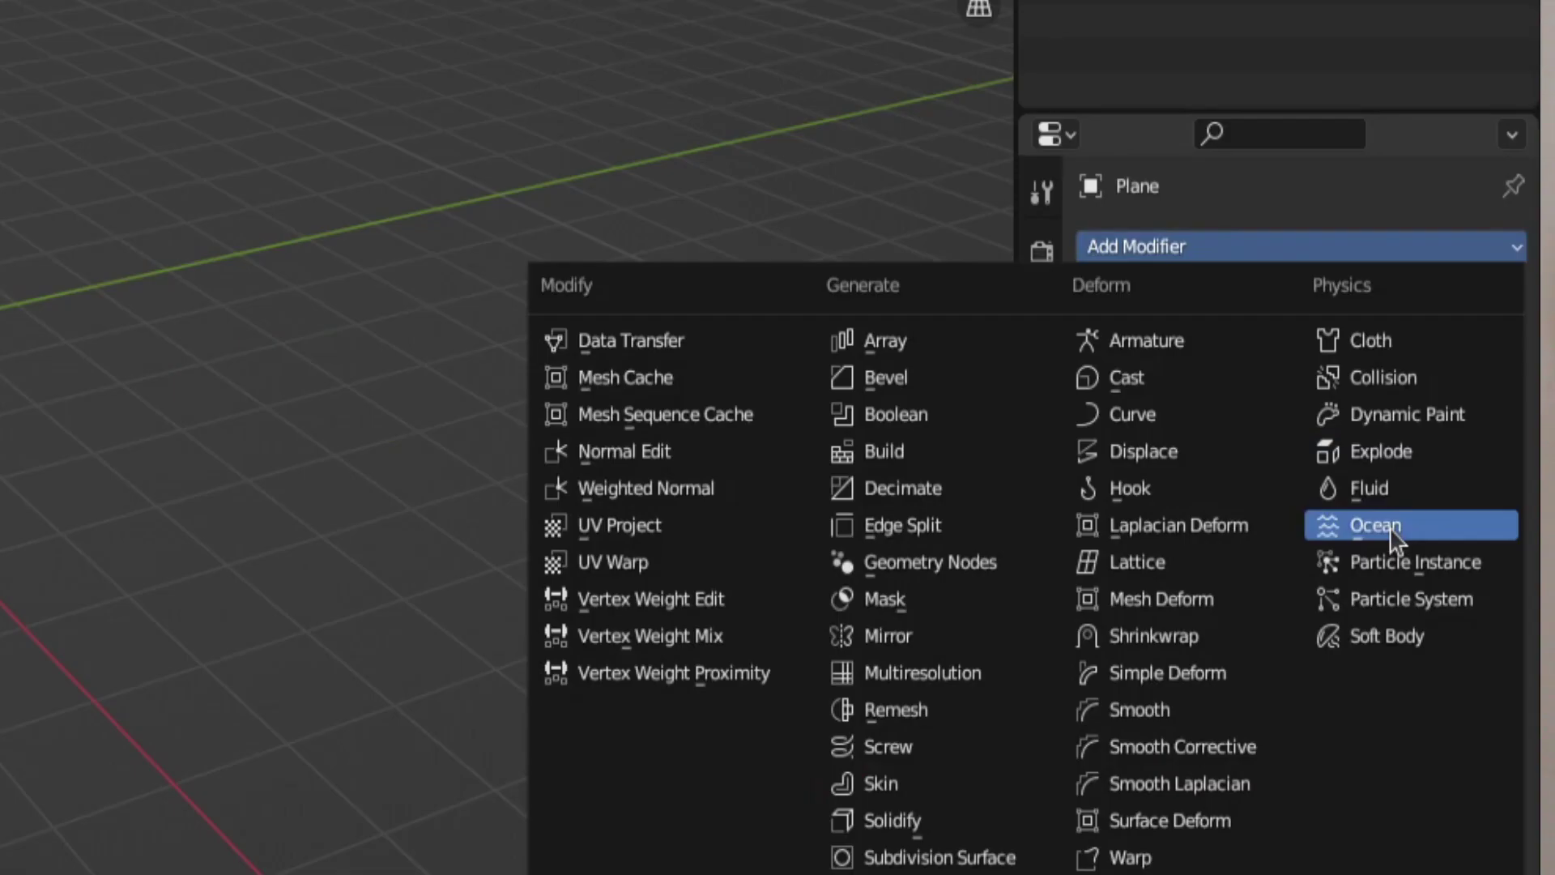
Add an Ocean modifier to the plane and set its render resolution to 42.
click(1393, 532)
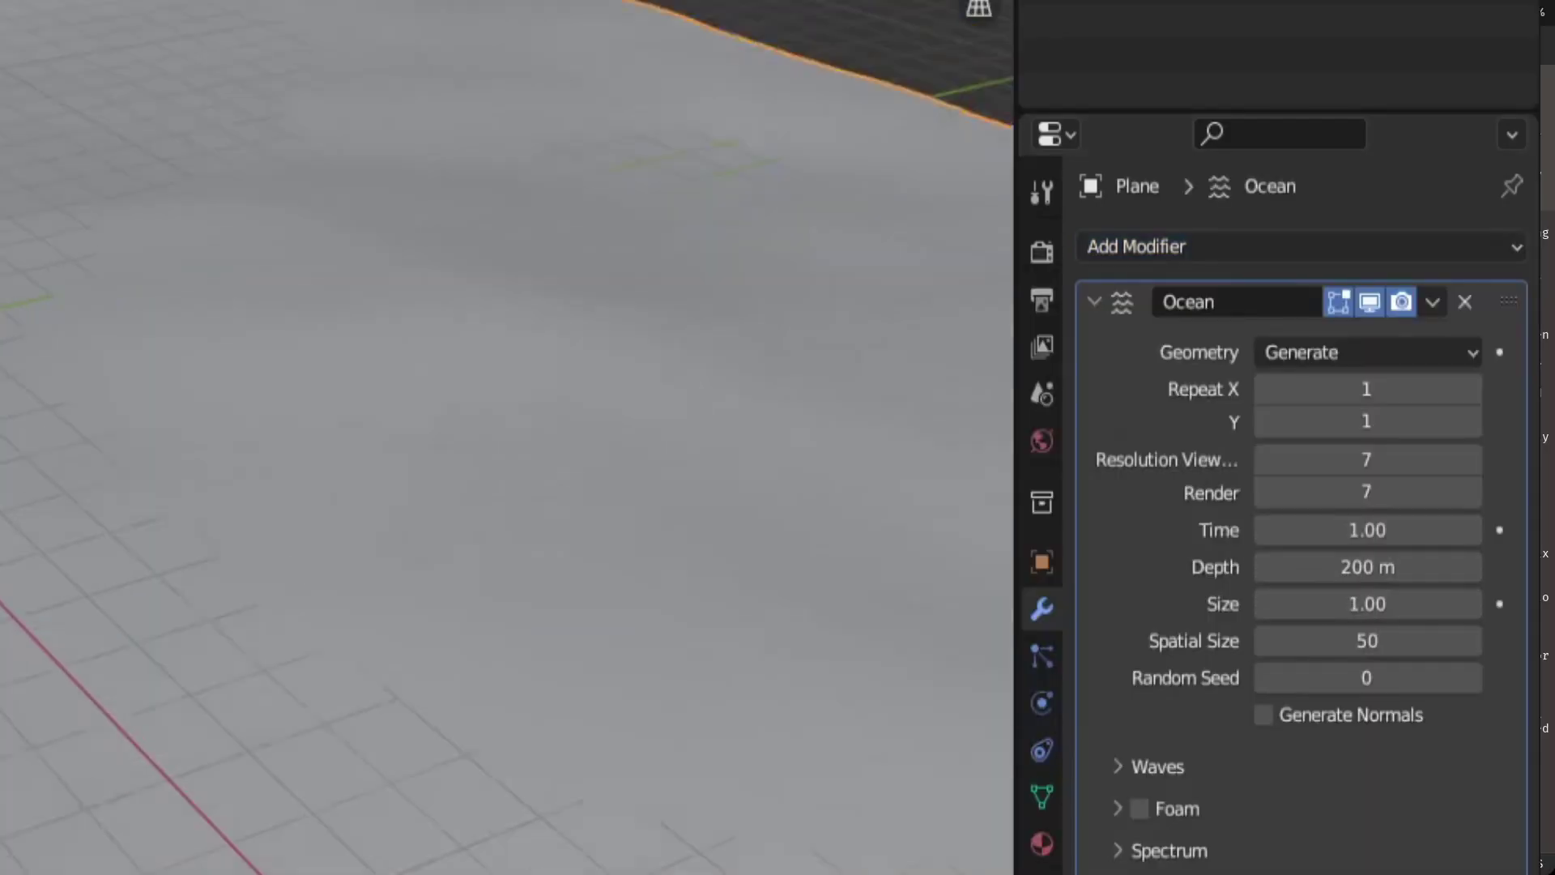
click(1348, 491)
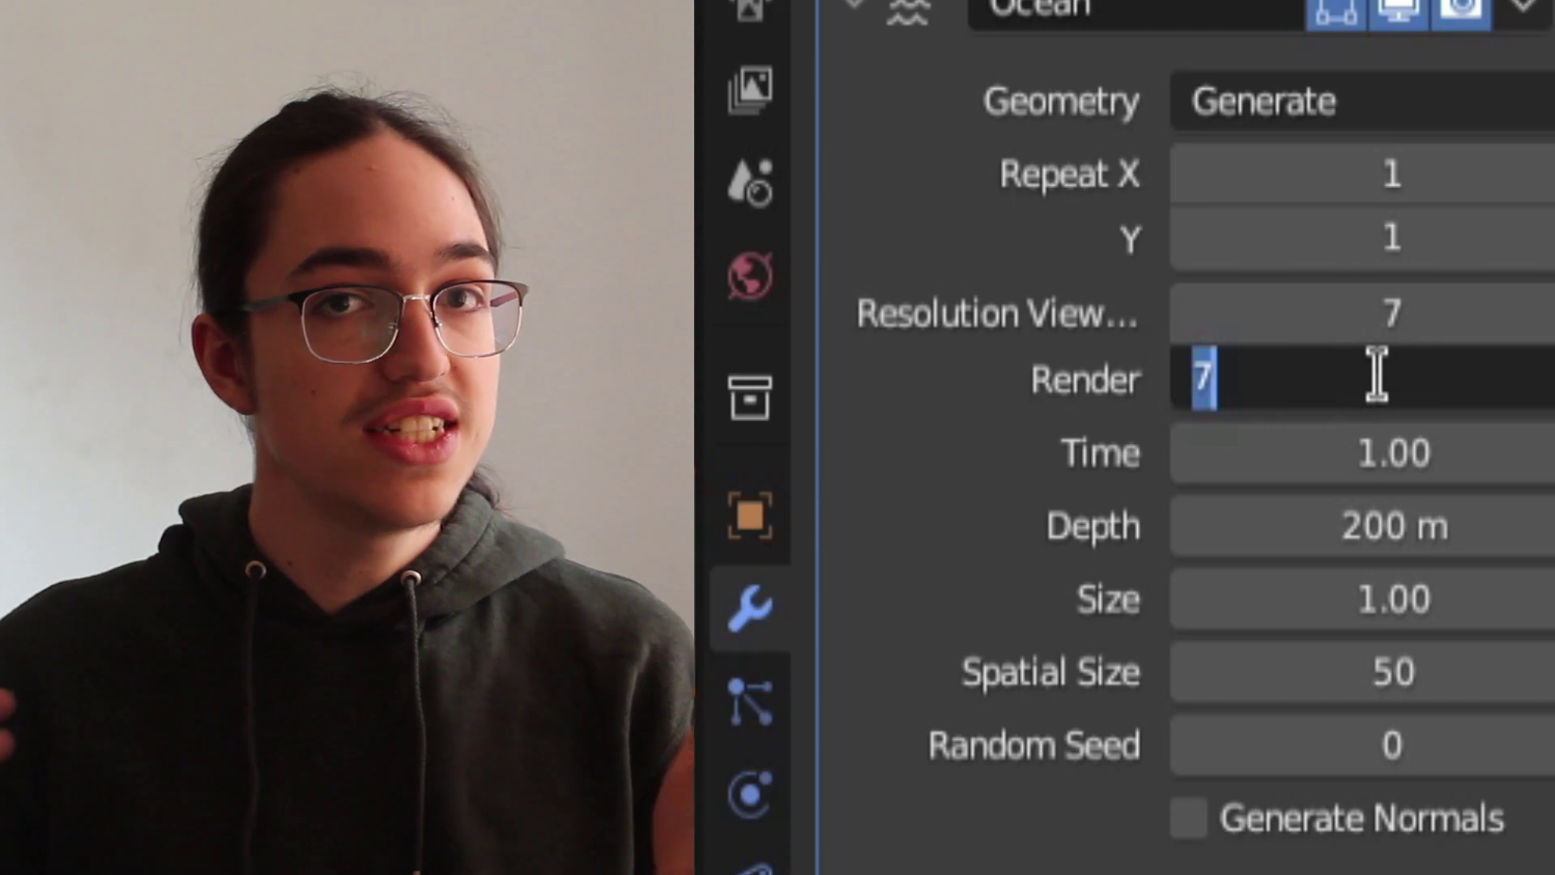
text(32)
key(BackSpace)
key(BackSpace)
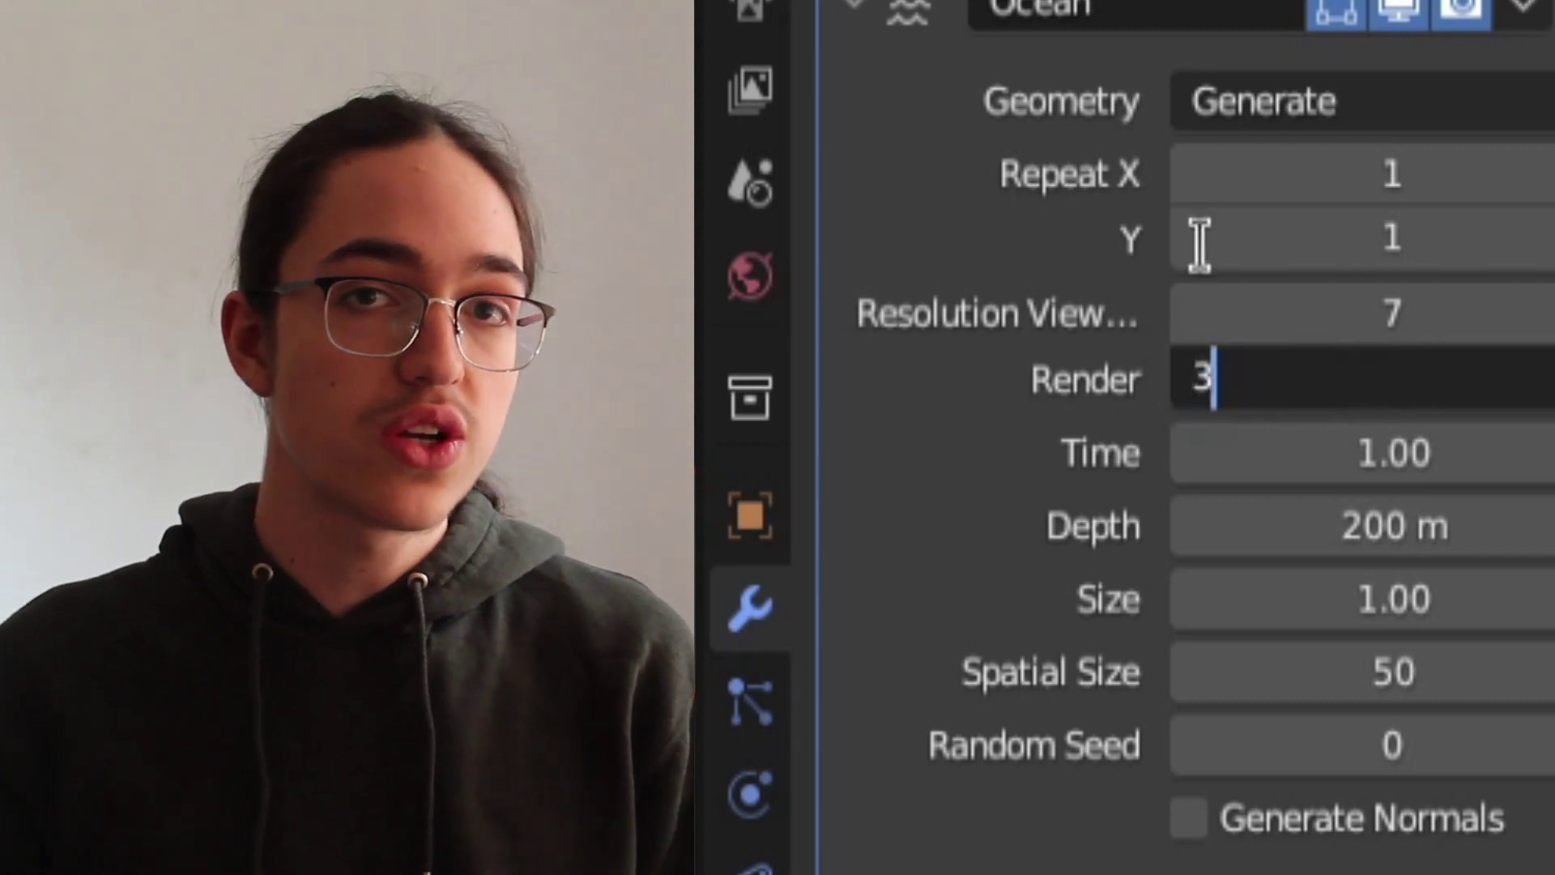
text(42)
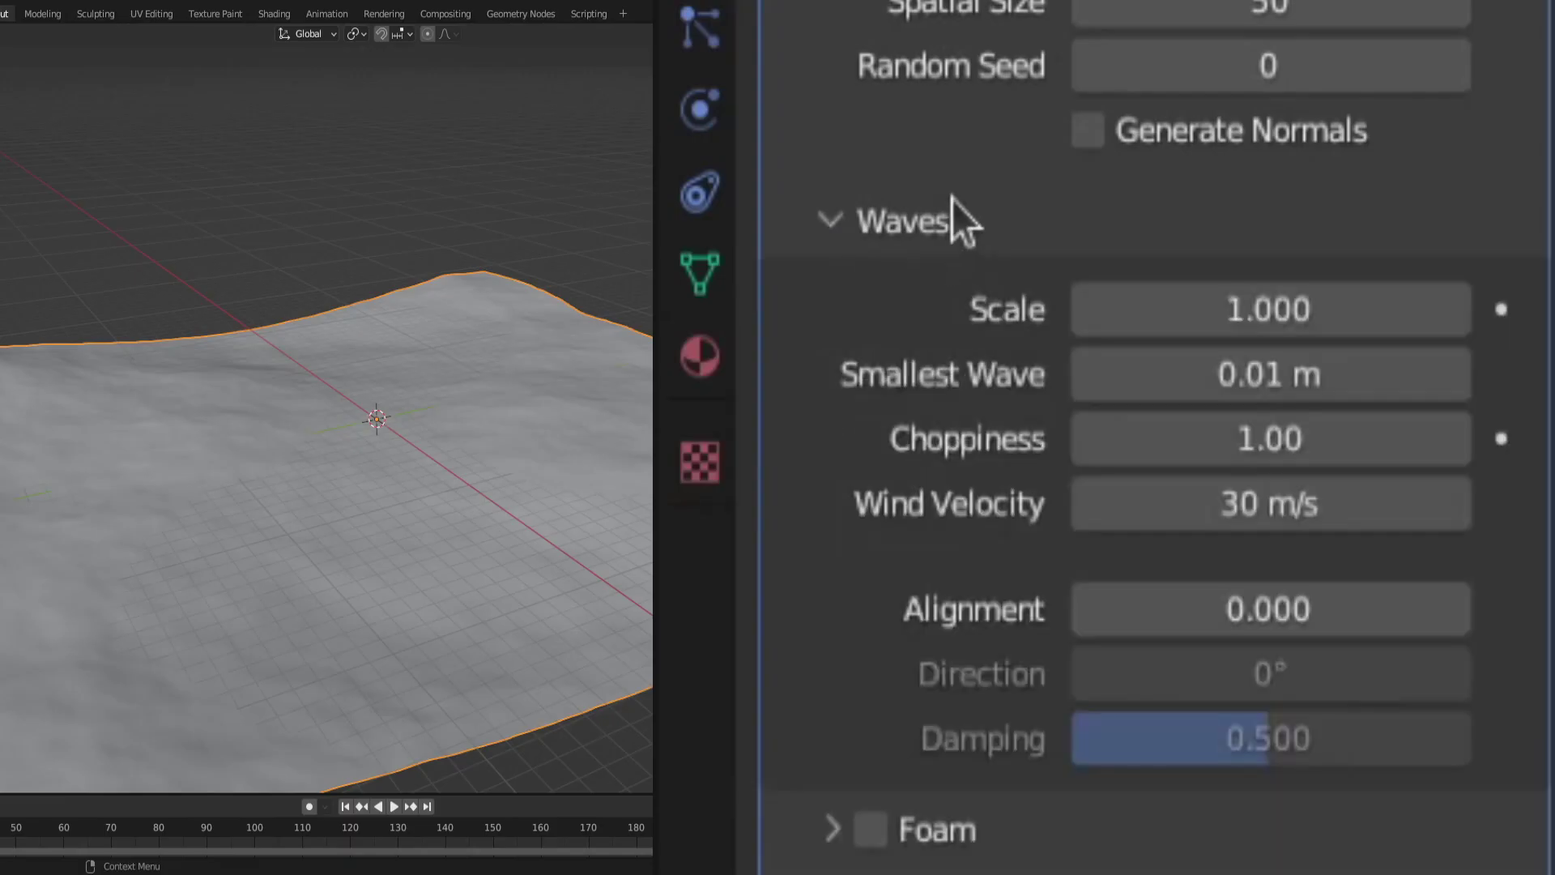
Set the Ocean modifier's wave scale to 2.000 and adjust the waves' choppiness, alignment and direction.
scroll(1094, 243, down, 1)
drag(1269, 291, 1328, 292)
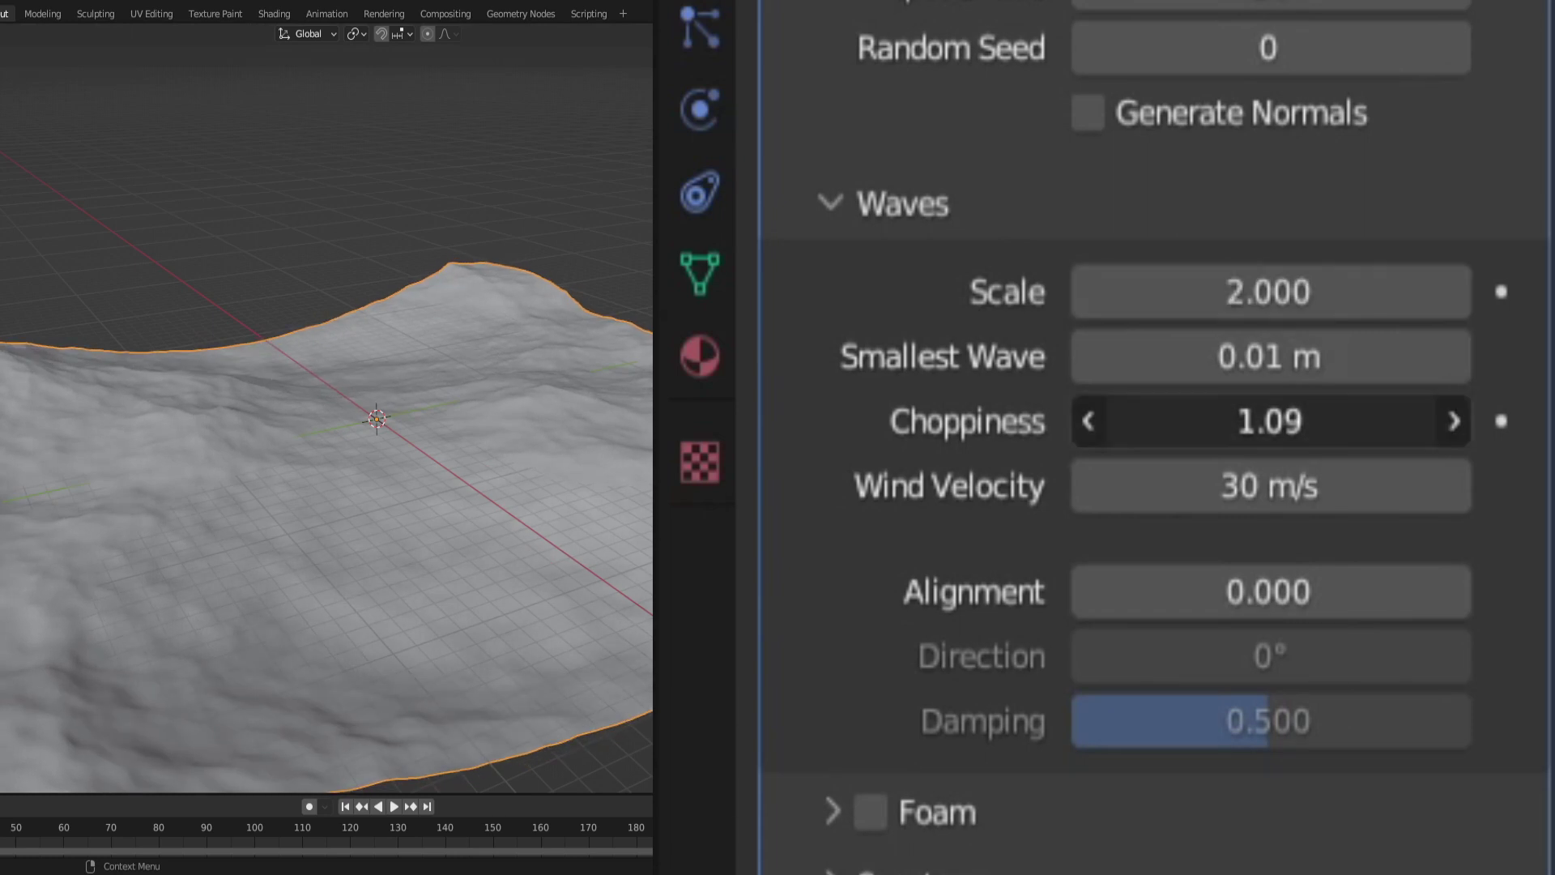
drag(1269, 421, 1296, 421)
drag(1268, 591, 1280, 591)
drag(1268, 656, 1276, 656)
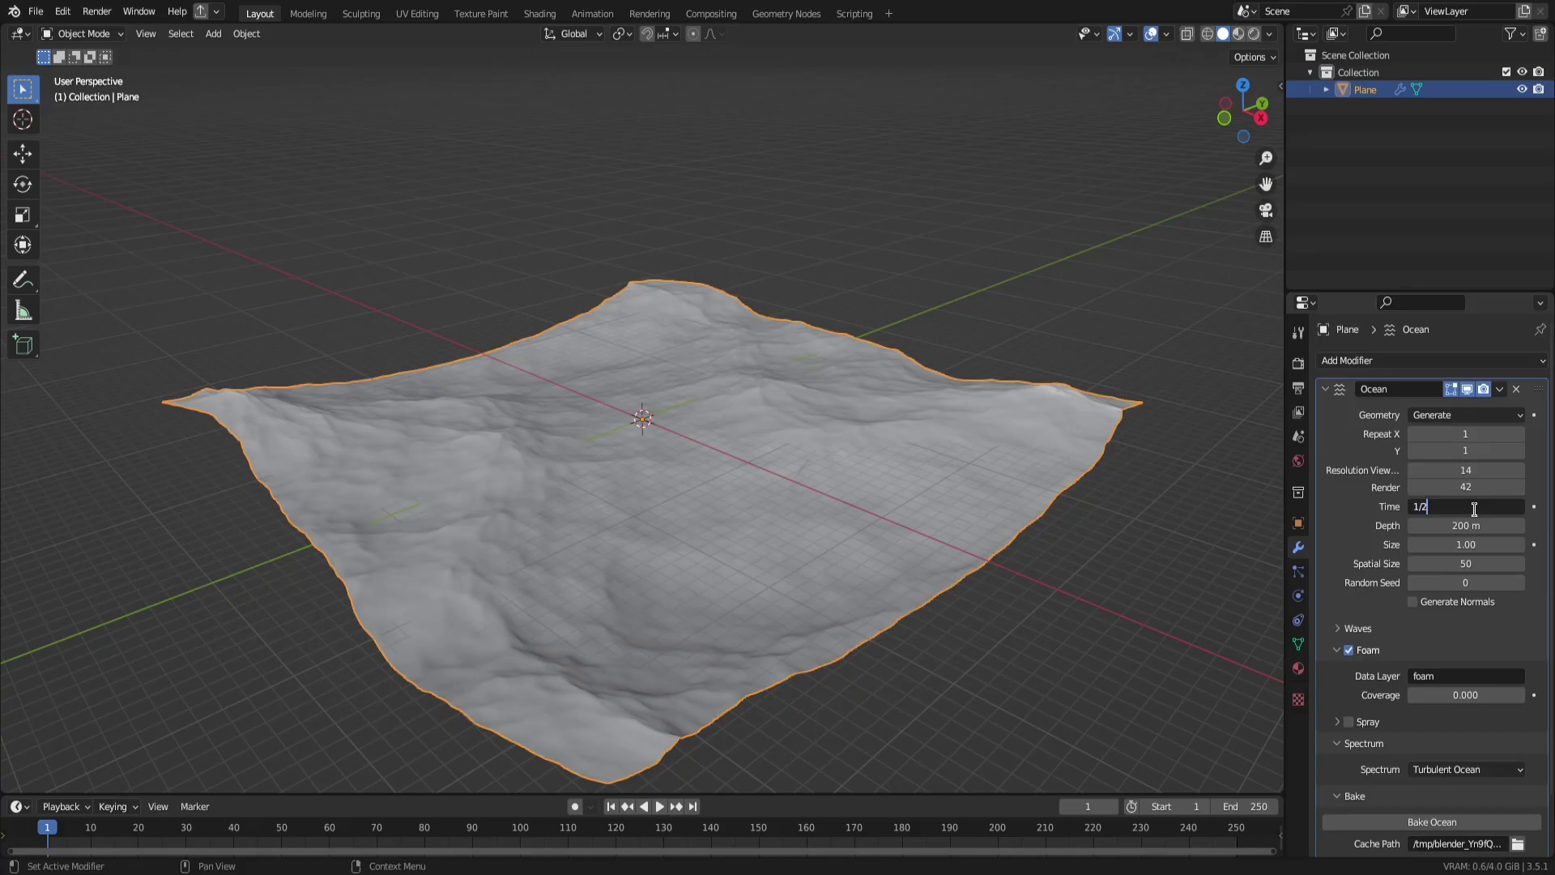
Edit the Ocean modifier's Time value and set its keyframes to Linear interpolation.
drag(1430, 506, 1474, 507)
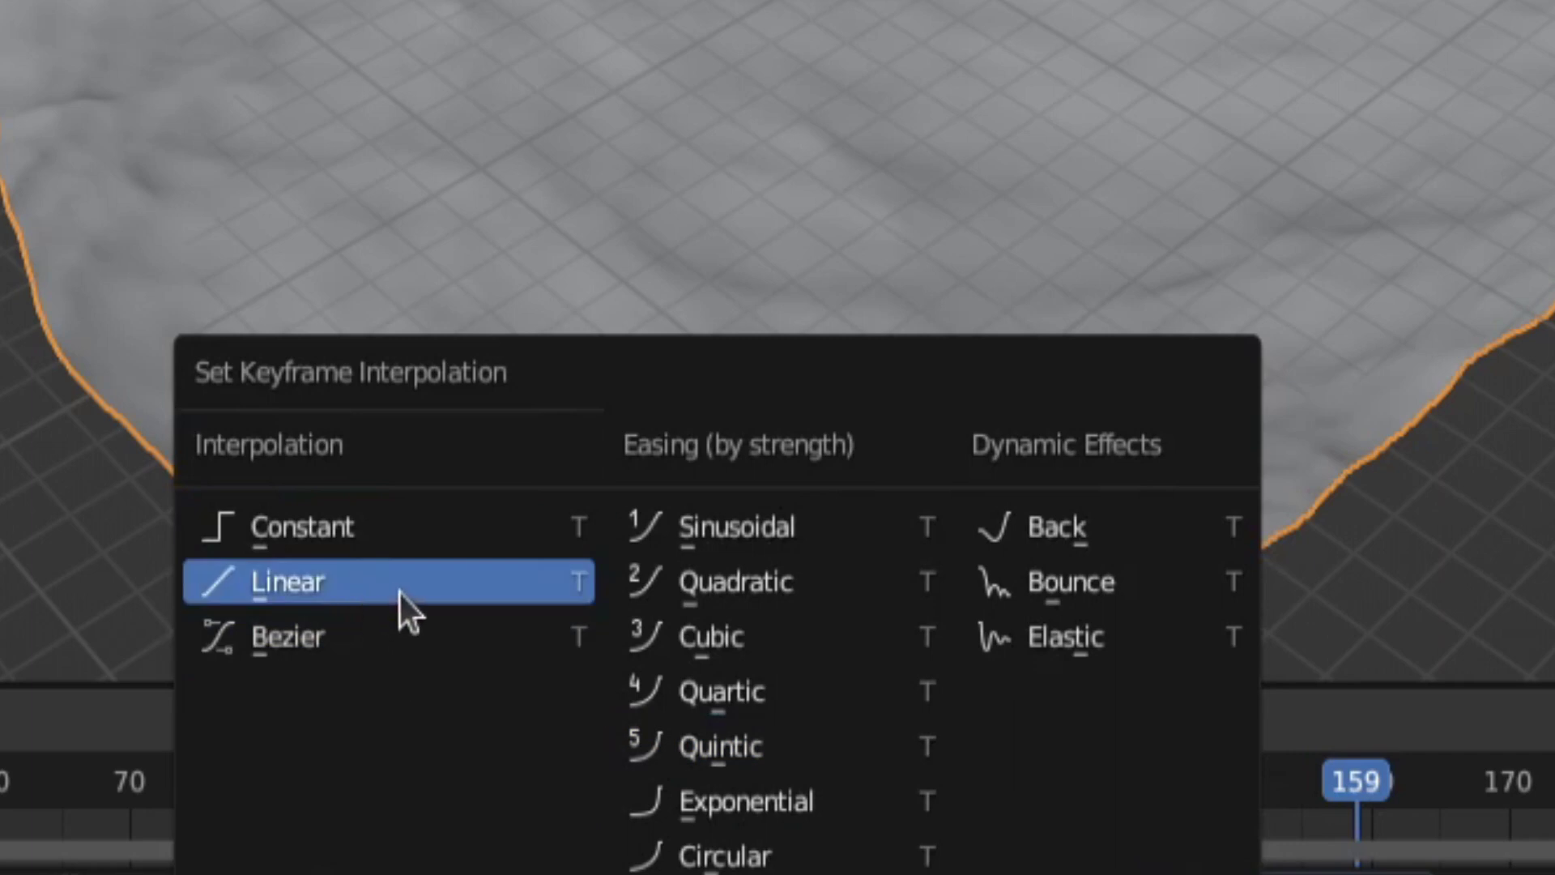
click(400, 594)
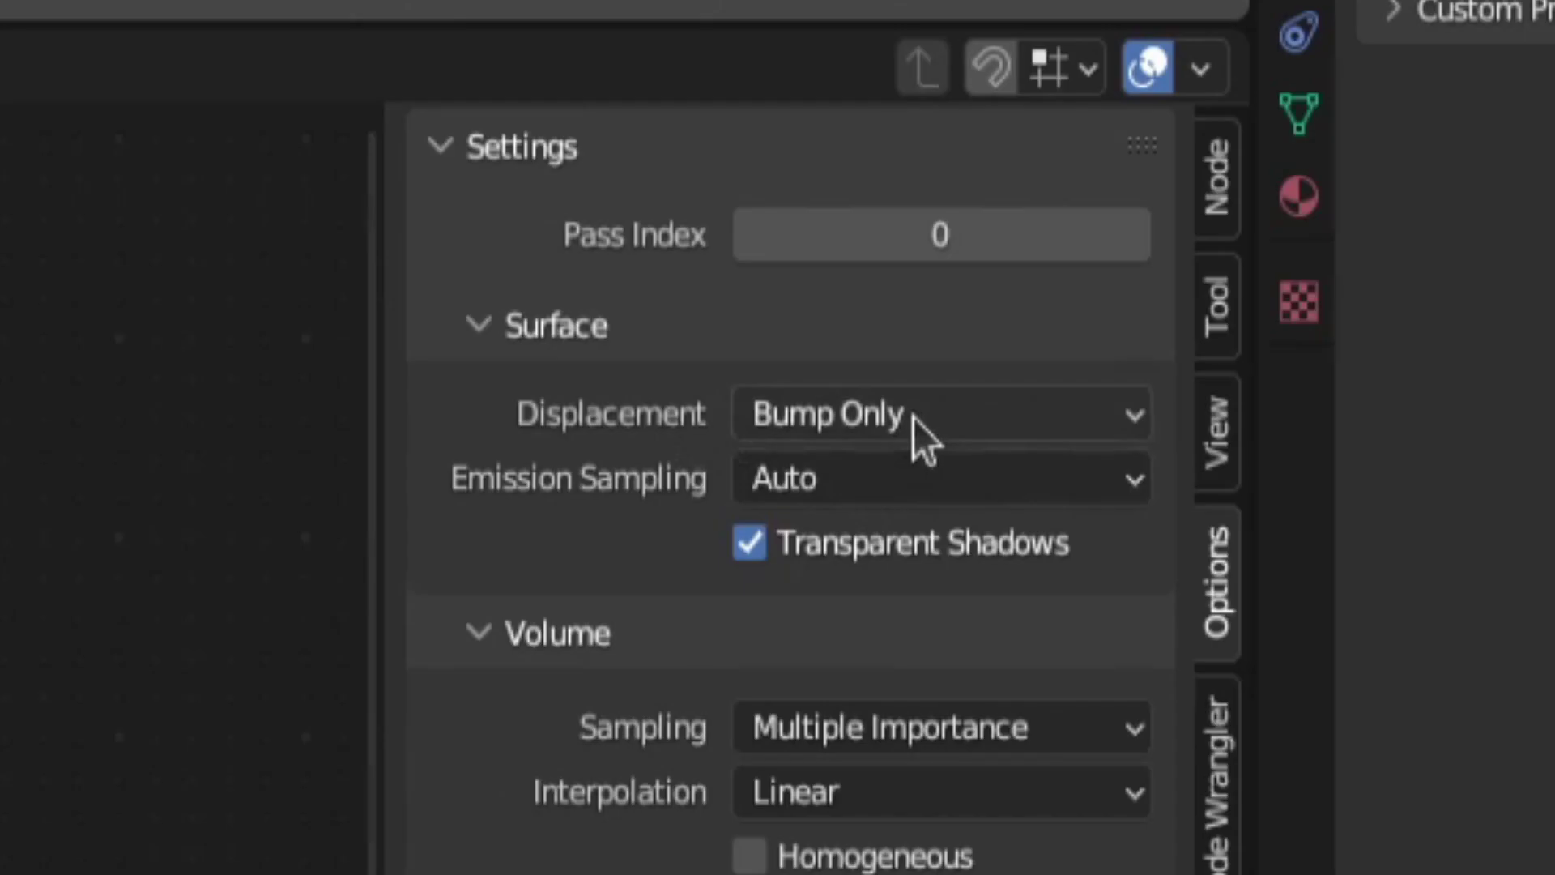
Open the choices for the material's surface displacement method.
click(914, 418)
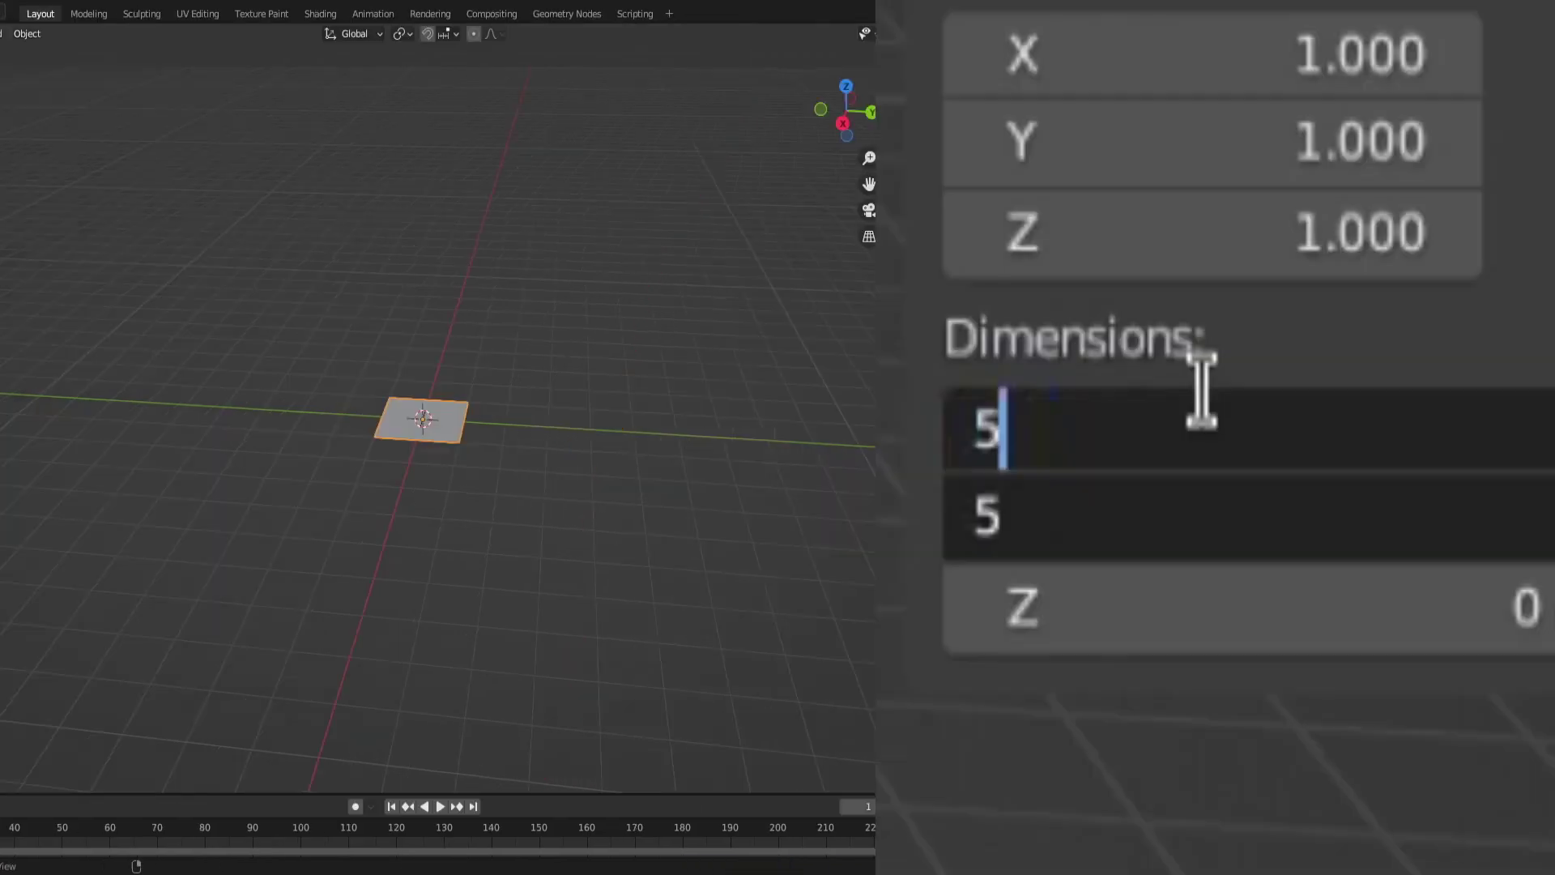
Set the new plane's X and Y dimensions to 50.
text(0)
key(Return)
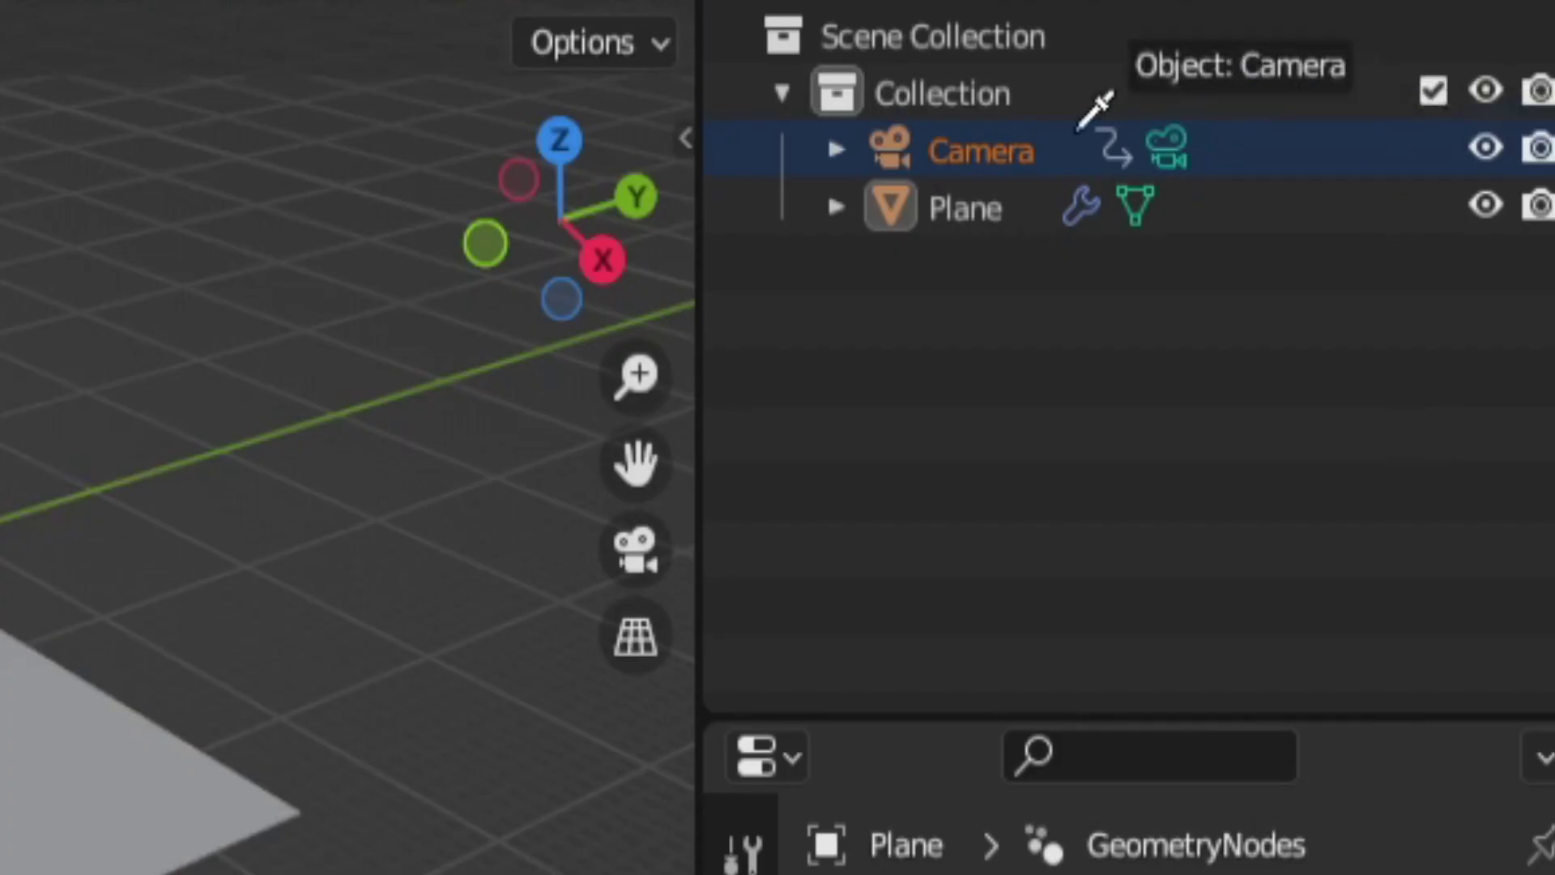
Pick the Camera as the object for the plane's geometry nodes setup and place an Image Texture node above the SubDivLod node.
click(984, 149)
double_click(237, 617)
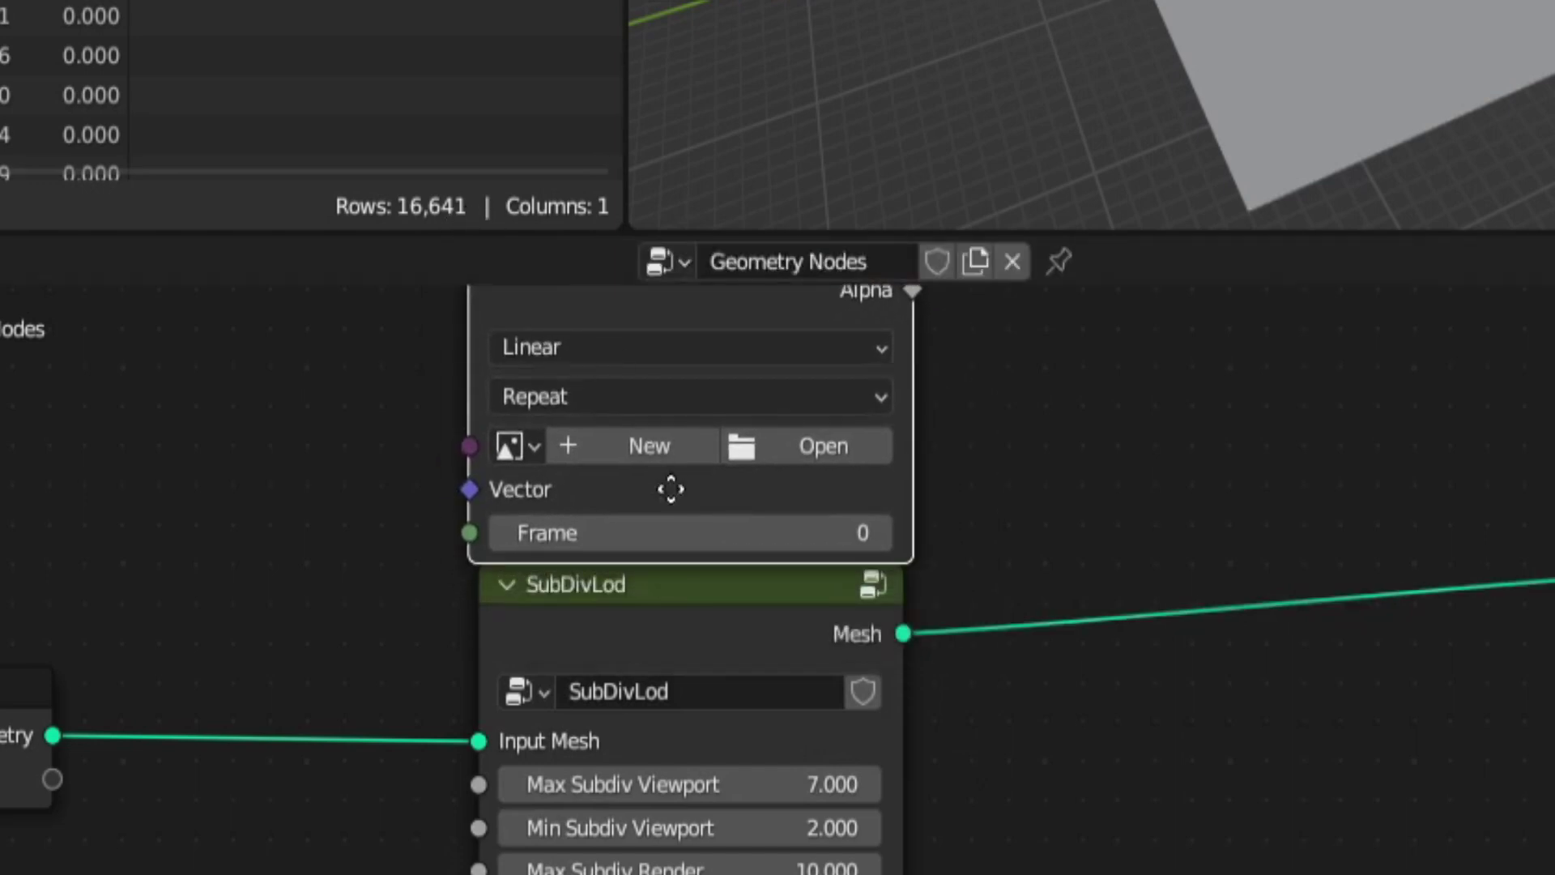
middle_drag(669, 489, 739, 778)
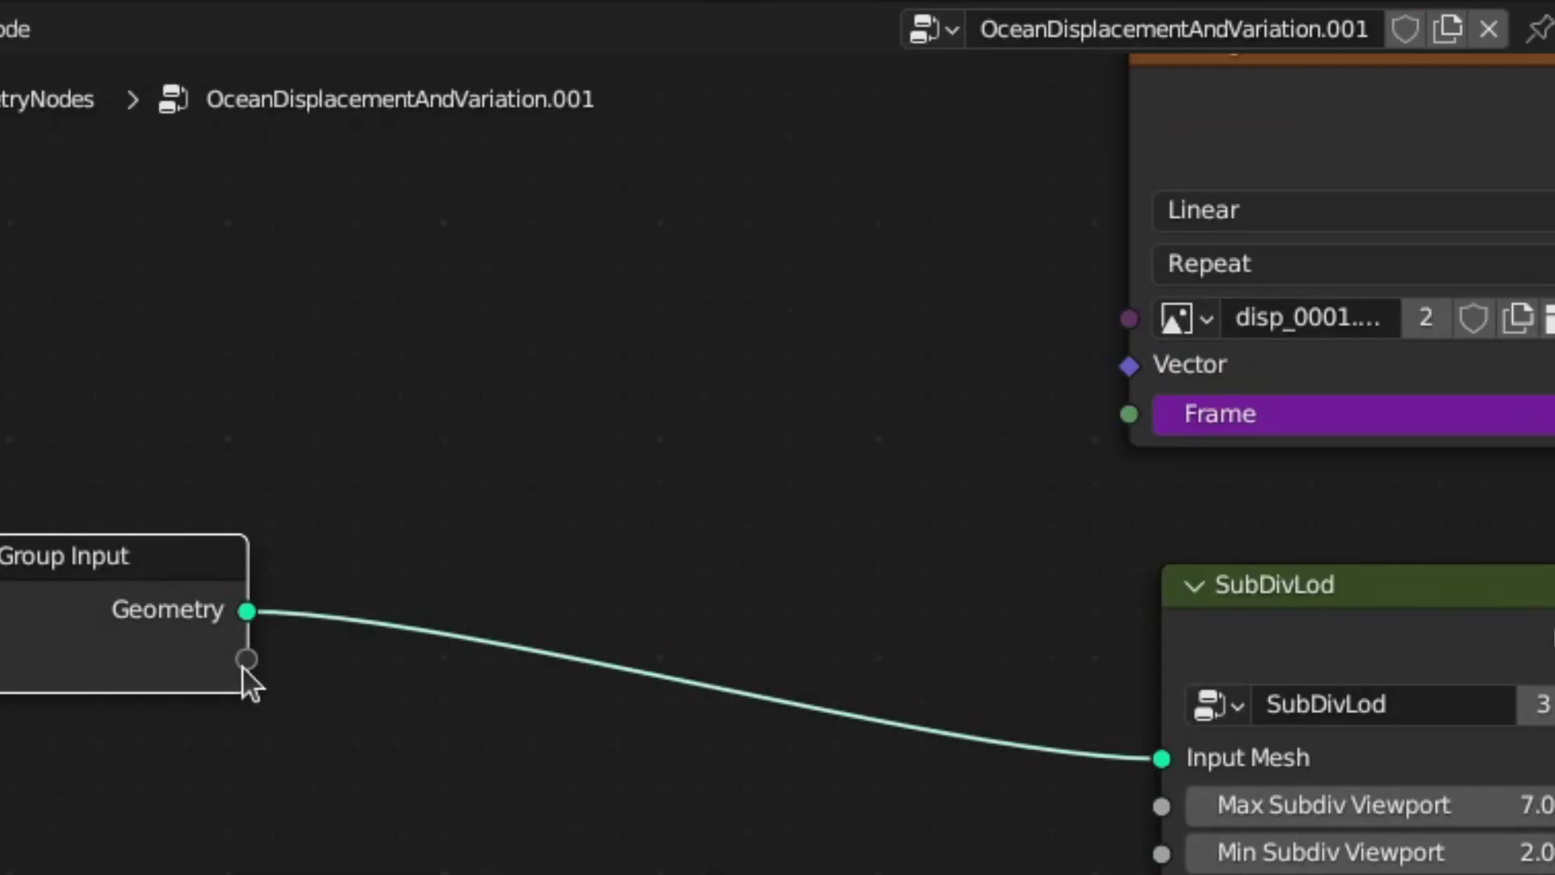
Link a new Group Input socket to the Image Texture's Vector and assign the UVMap attribute to that modifier input.
drag(614, 472, 1051, 360)
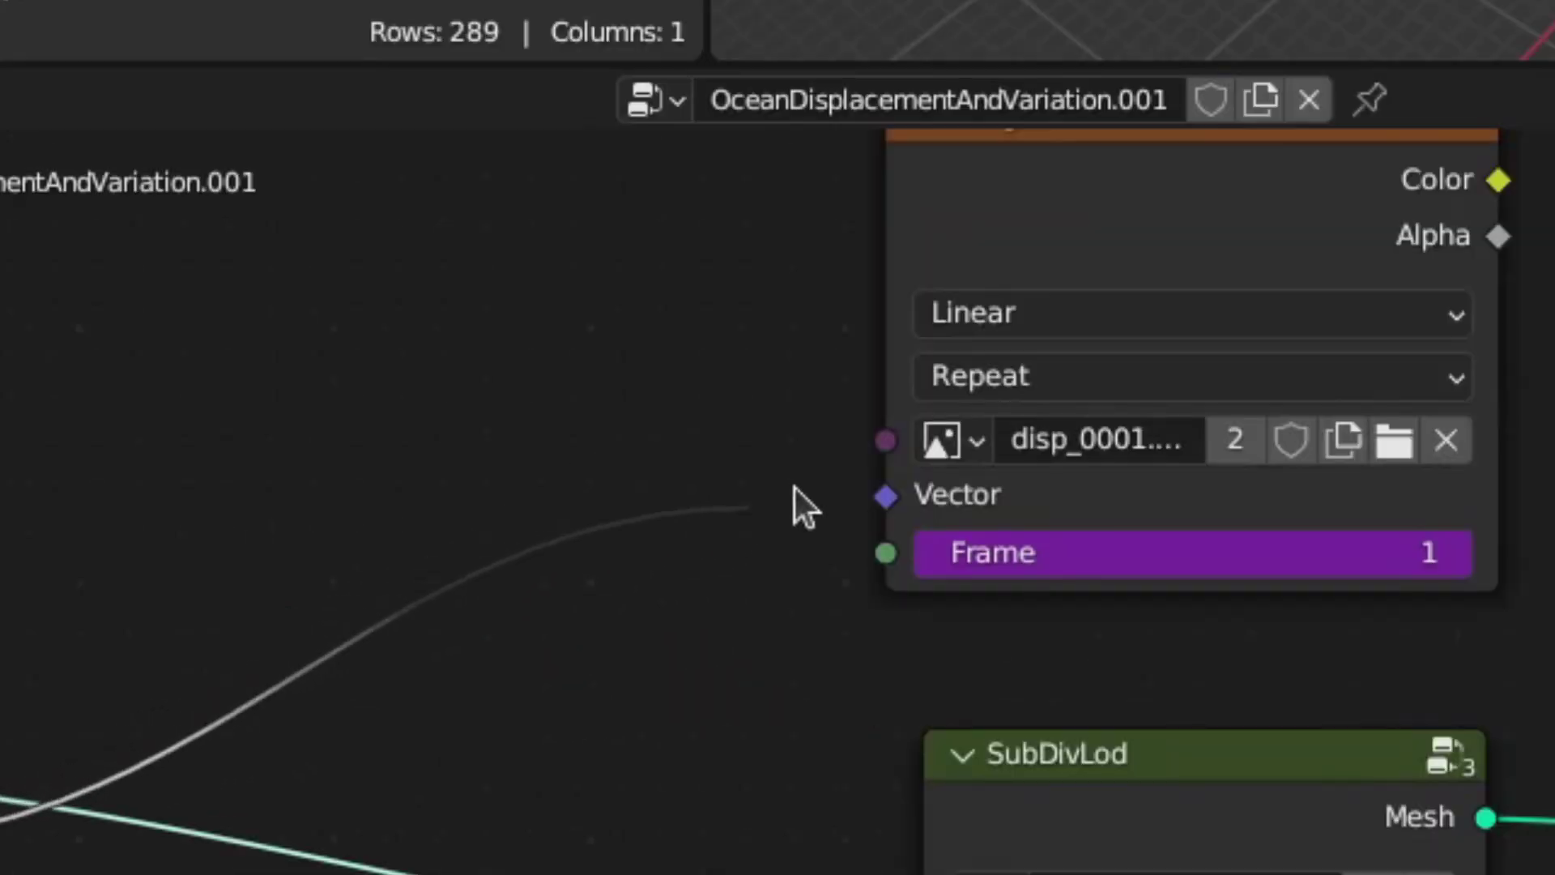
drag(894, 501, 887, 496)
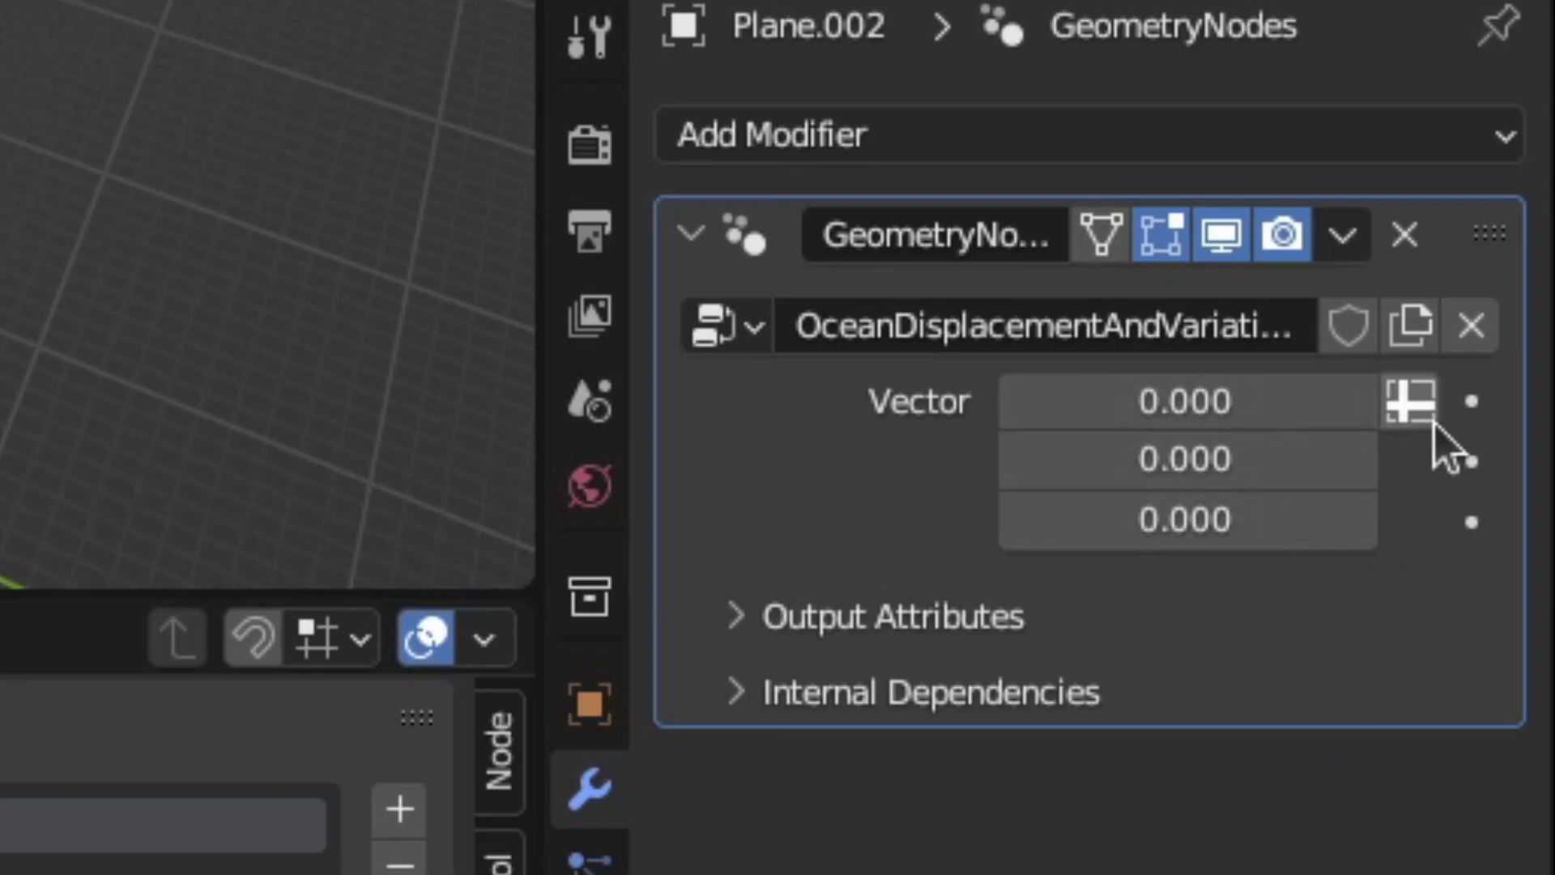
click(1410, 400)
click(1328, 403)
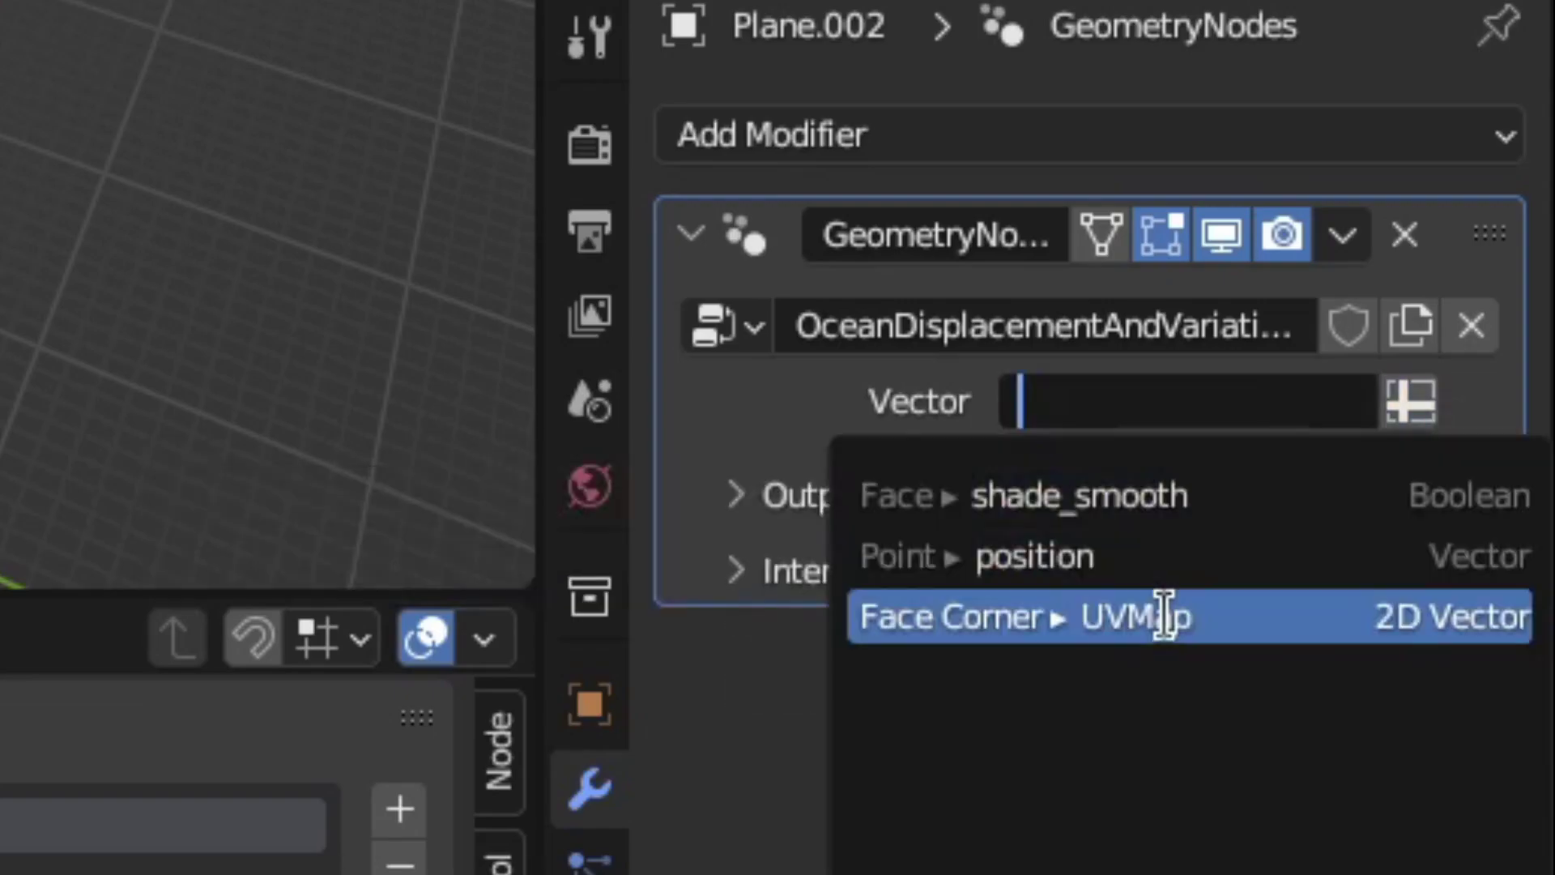
click(1164, 618)
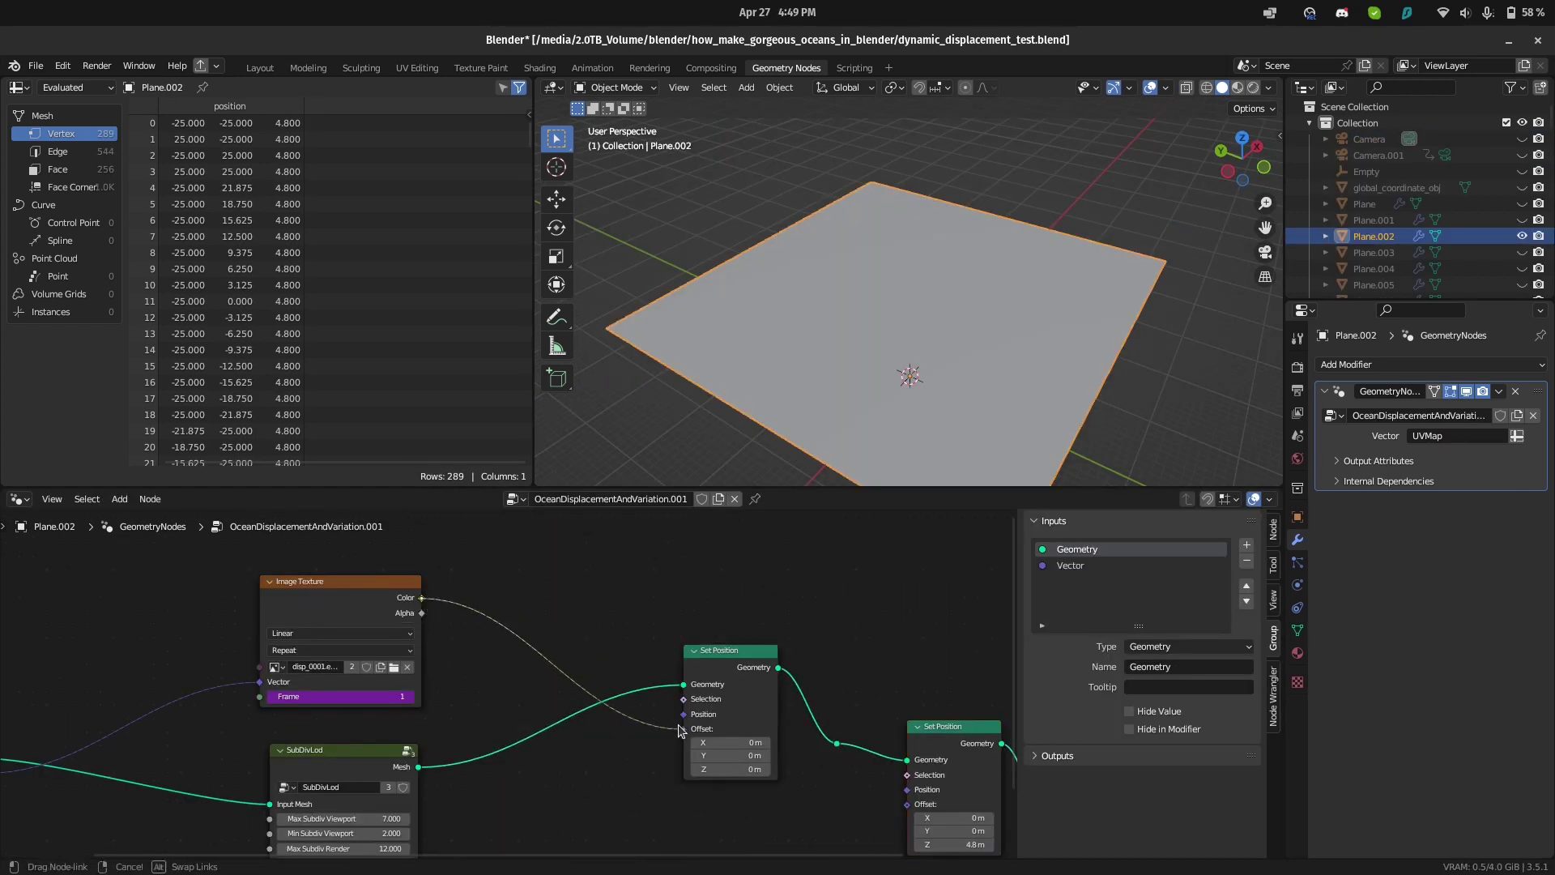
Connect the displacement Image Texture's Color output to the Set Position node's Offset.
drag(678, 730, 683, 728)
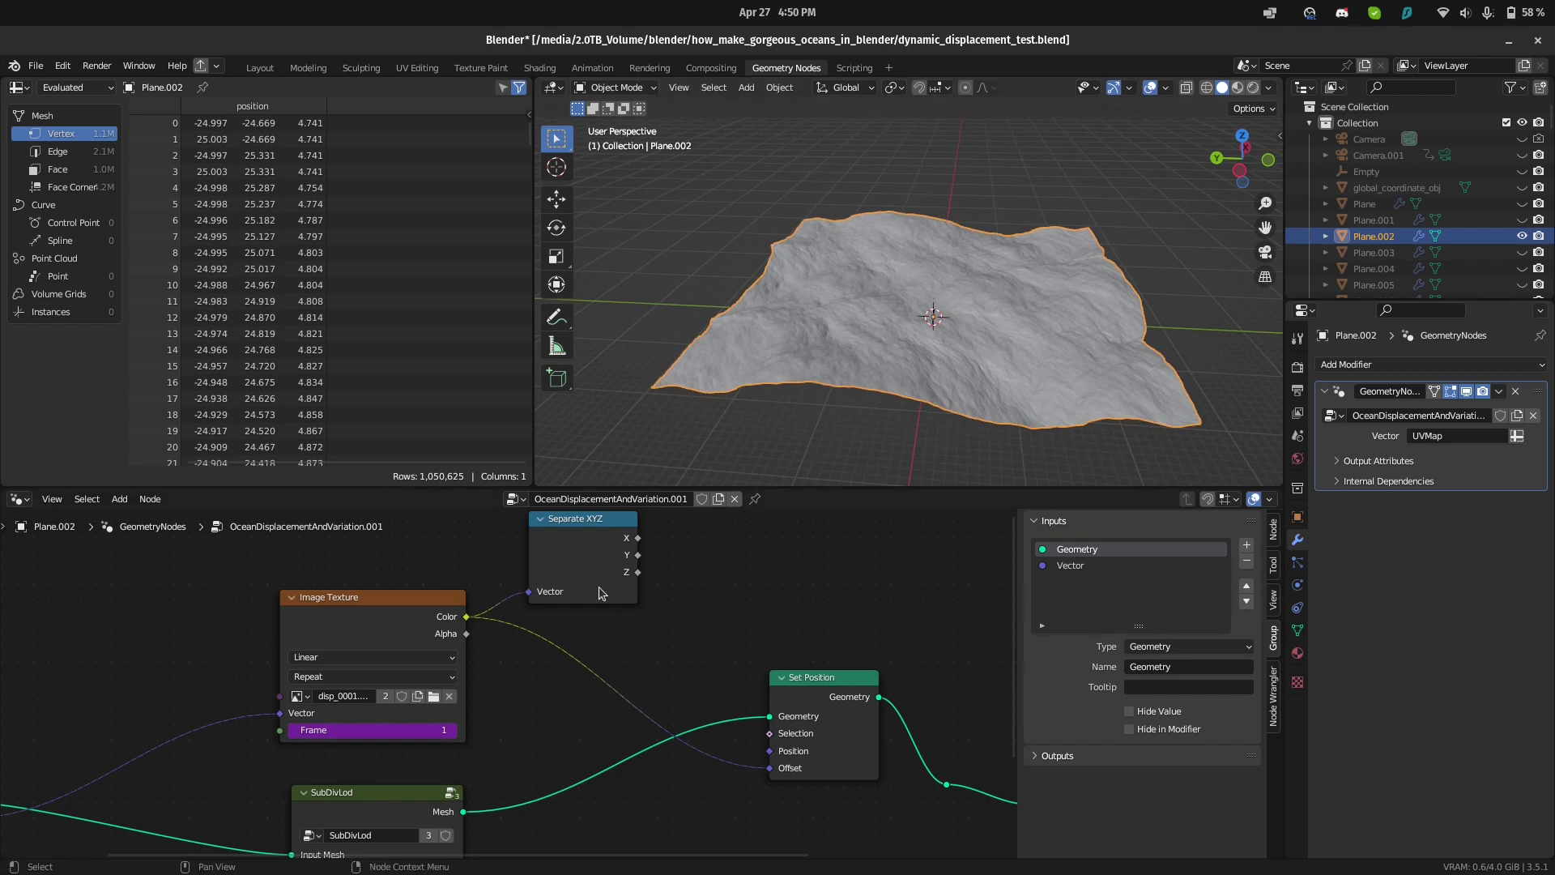
middle_drag(601, 594, 598, 642)
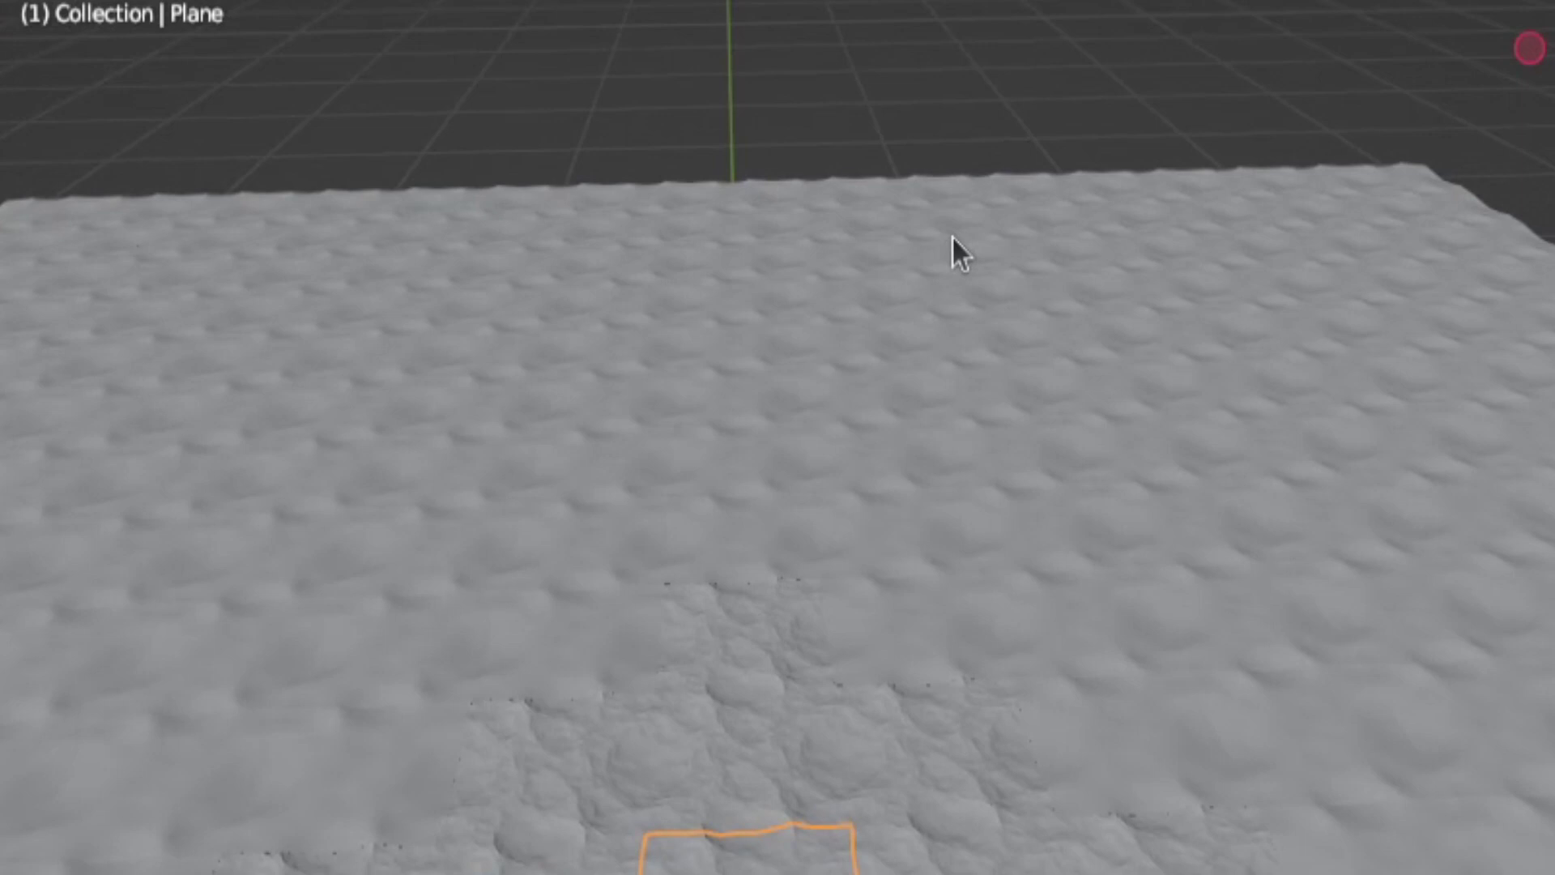
Connect the Position node to the Subtract node's first Vector input and add a cube to the scene.
middle_drag(952, 238, 835, 391)
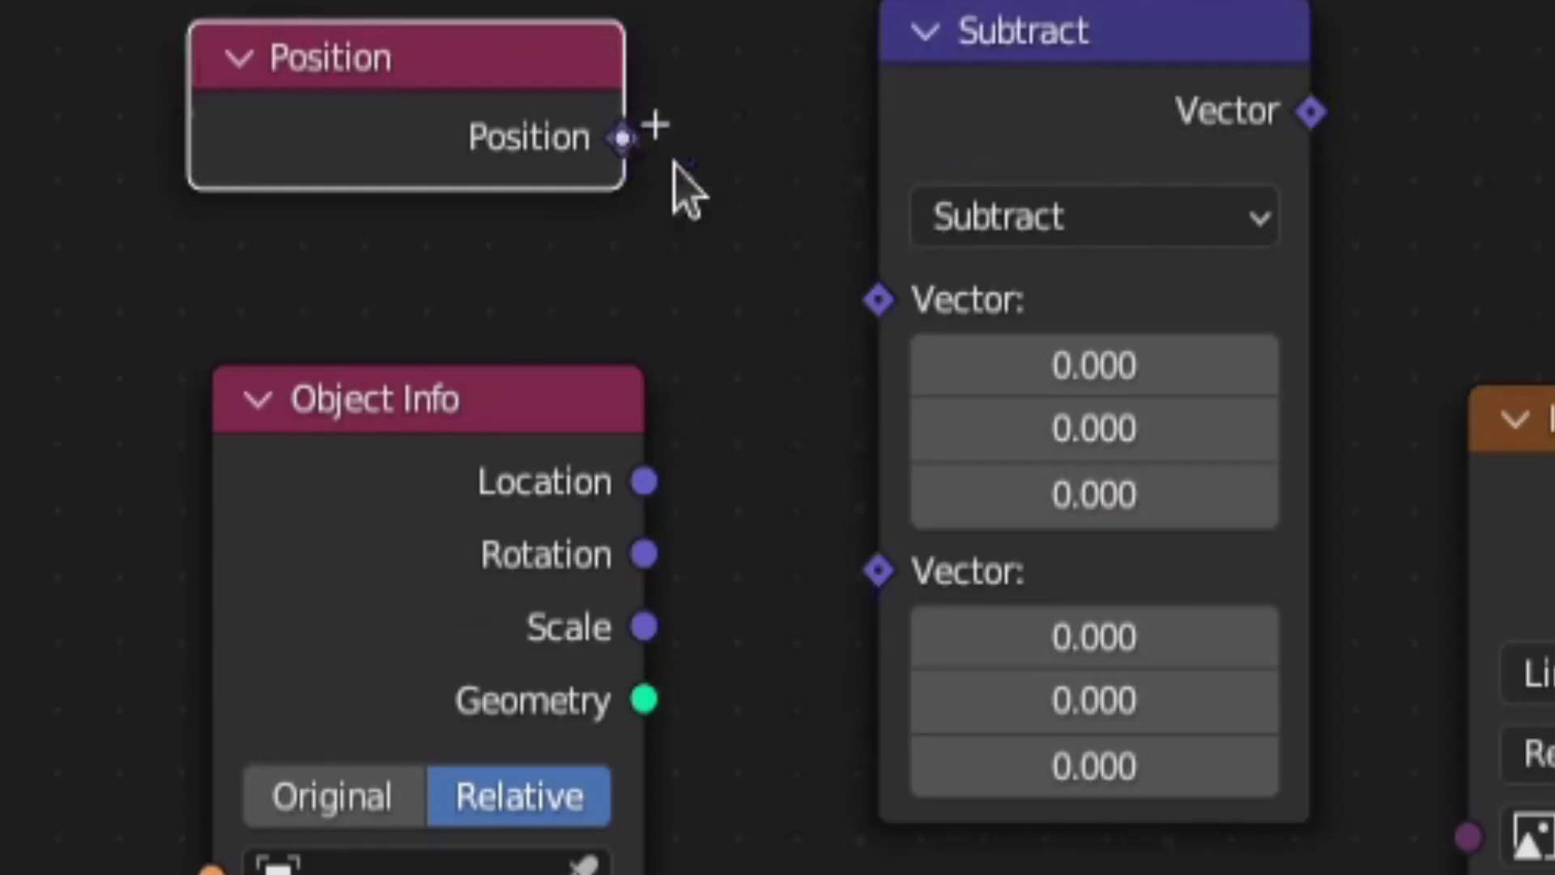
drag(623, 138, 879, 300)
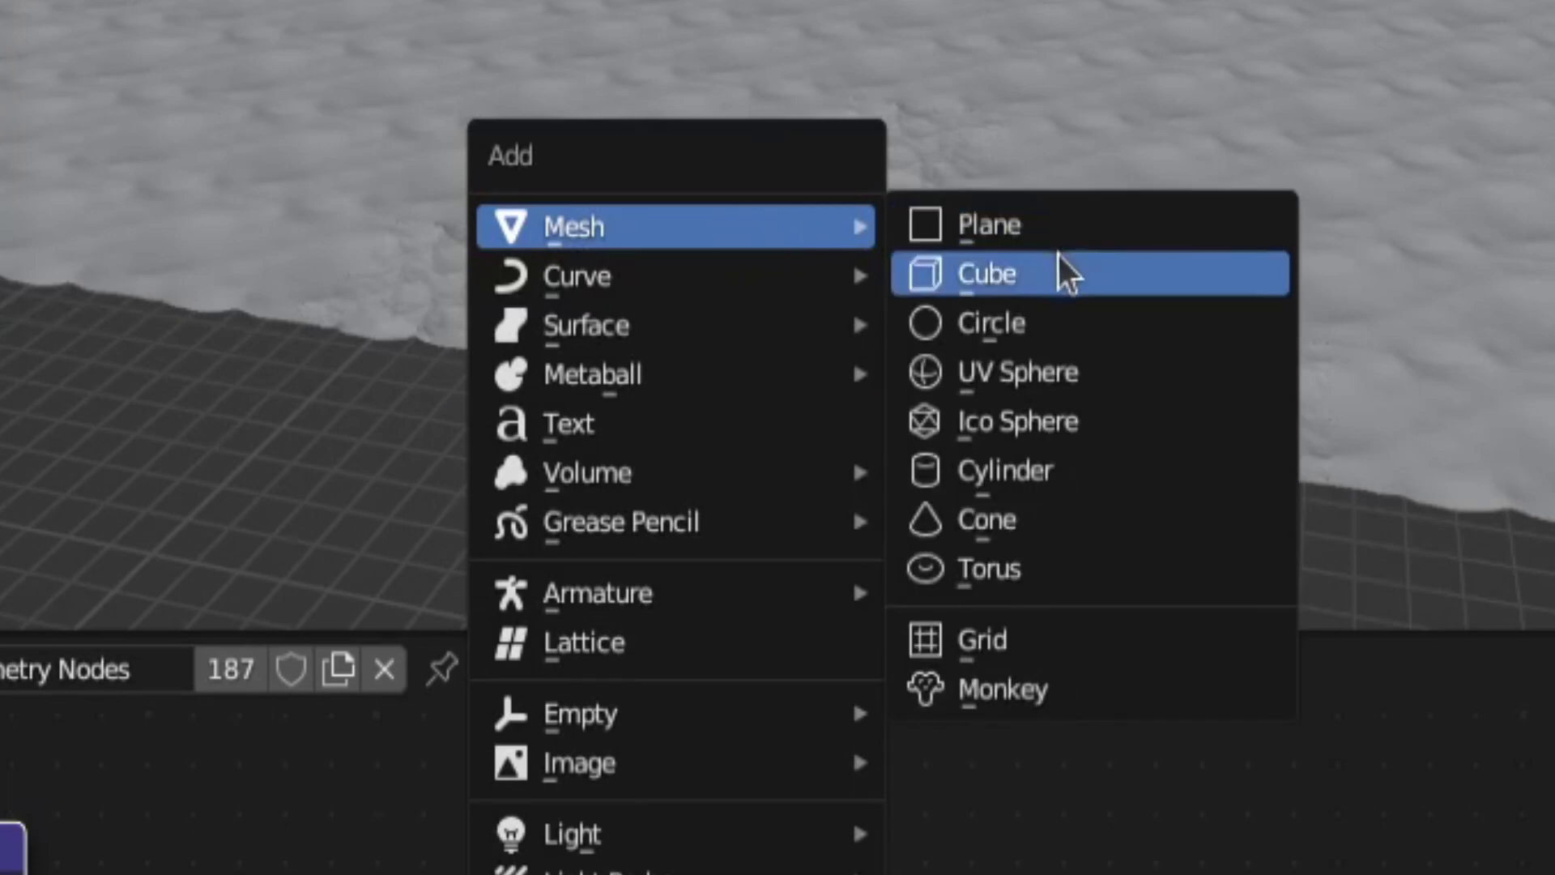
click(1066, 271)
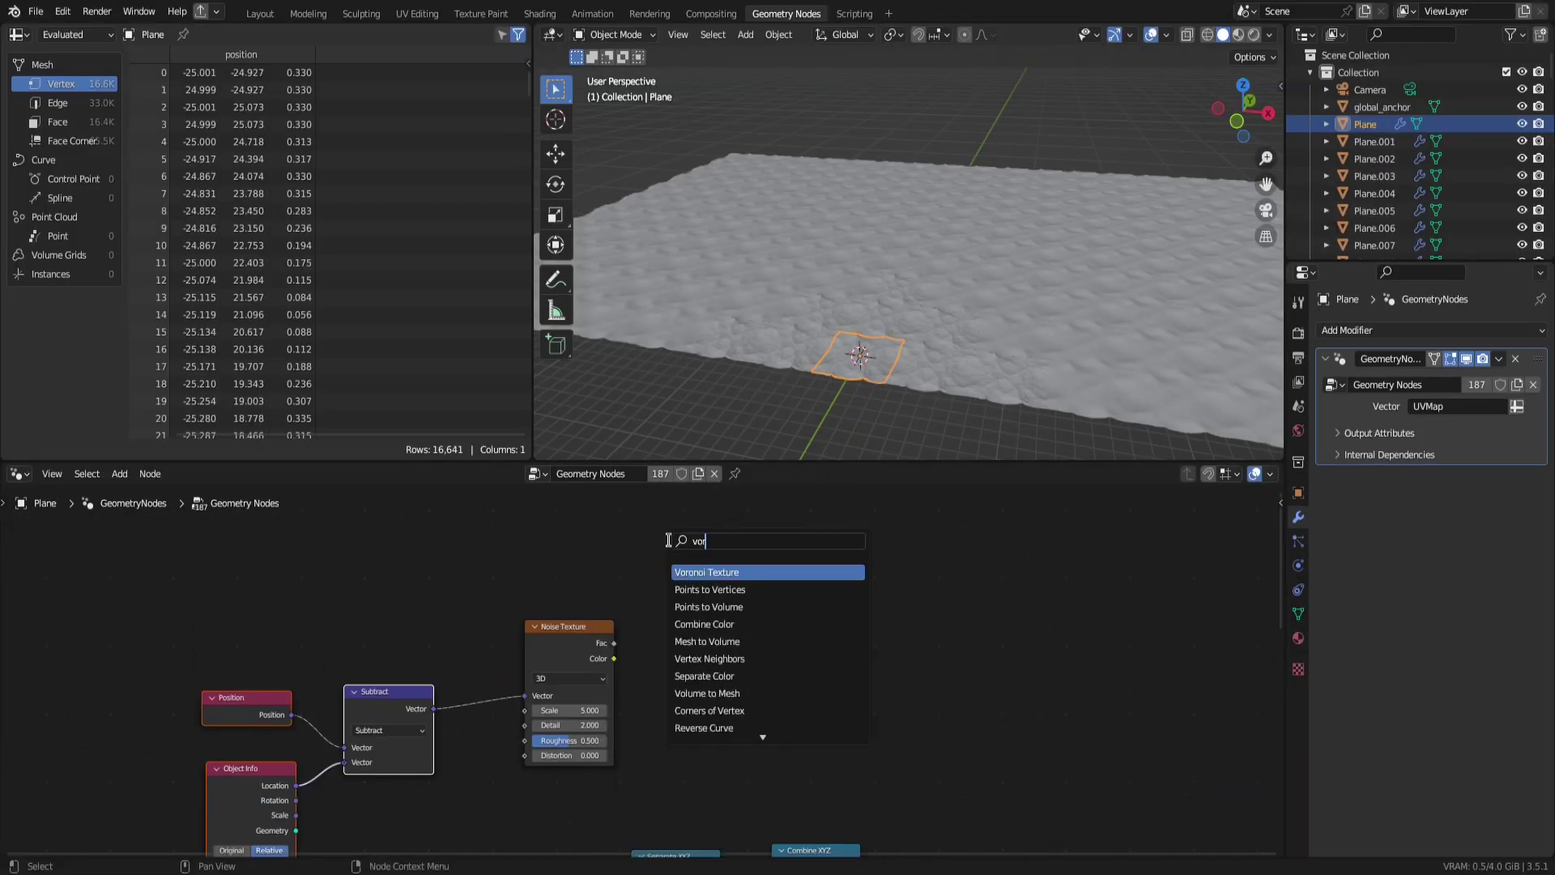
Add a Voronoi Texture near the Noise Texture and insert a vector math Add node after the Subtract node.
click(713, 687)
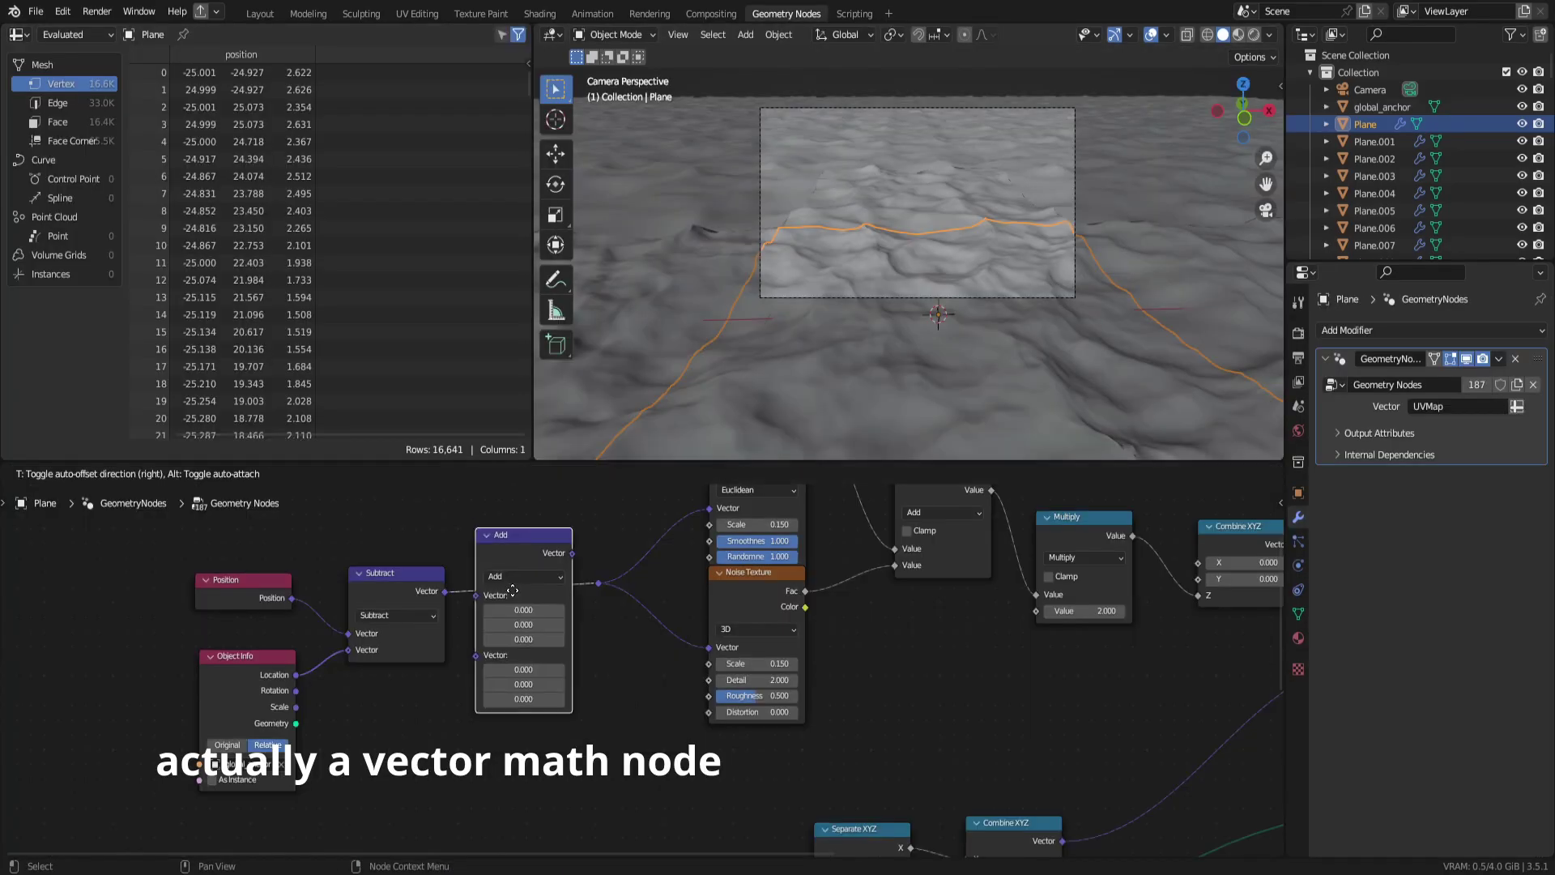
scroll(533, 613, up, 3)
drag(512, 641, 521, 640)
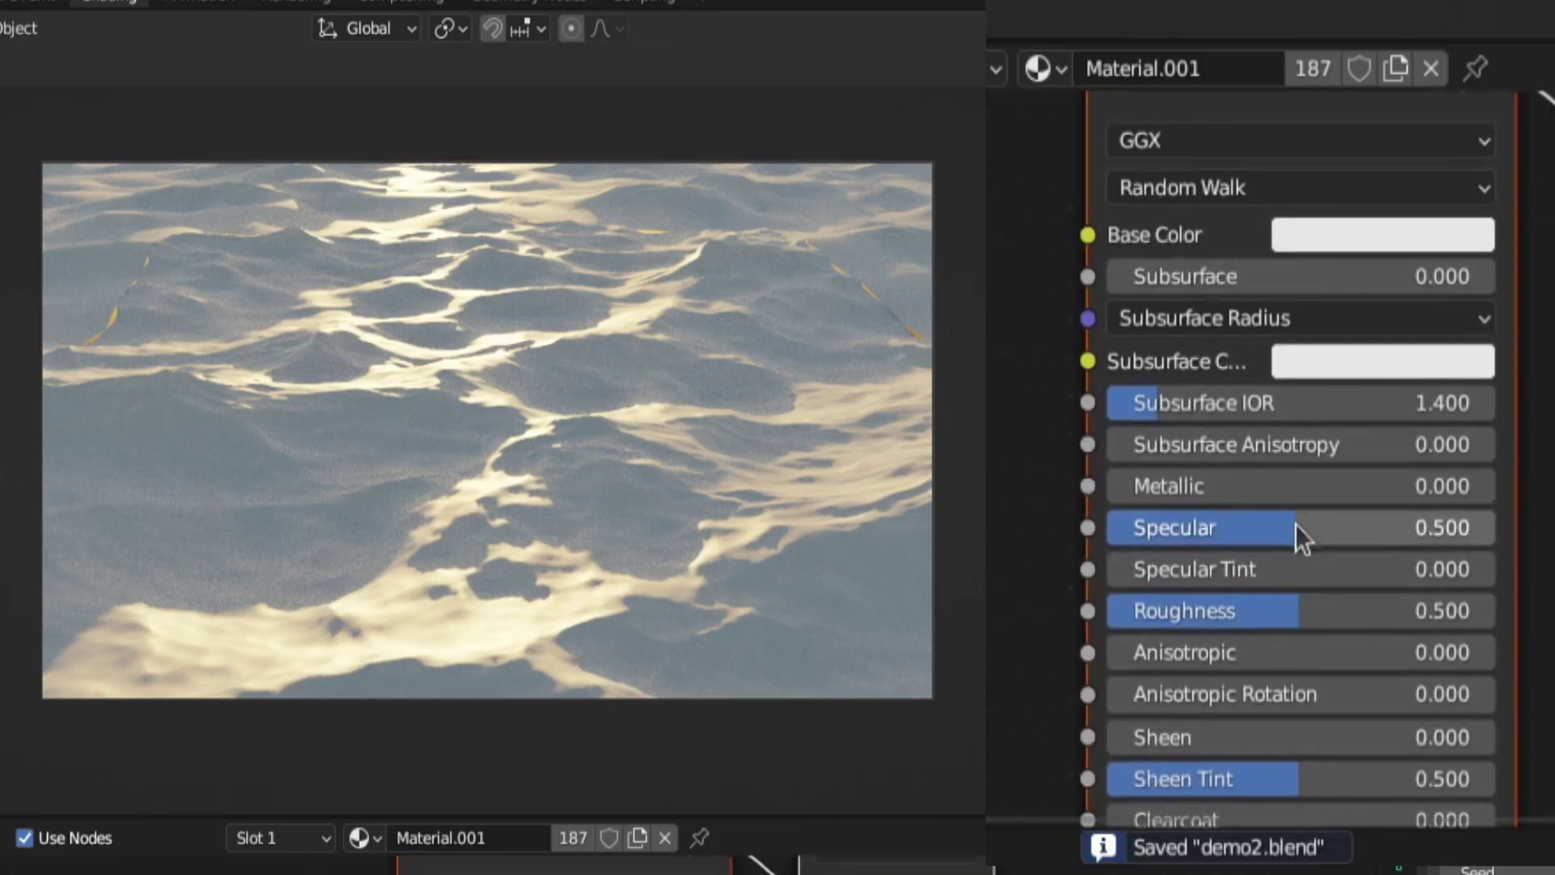
Set the water shader's roughness to 0, IOR to 1.333 and transmission to 1.
drag(1325, 615, 1095, 601)
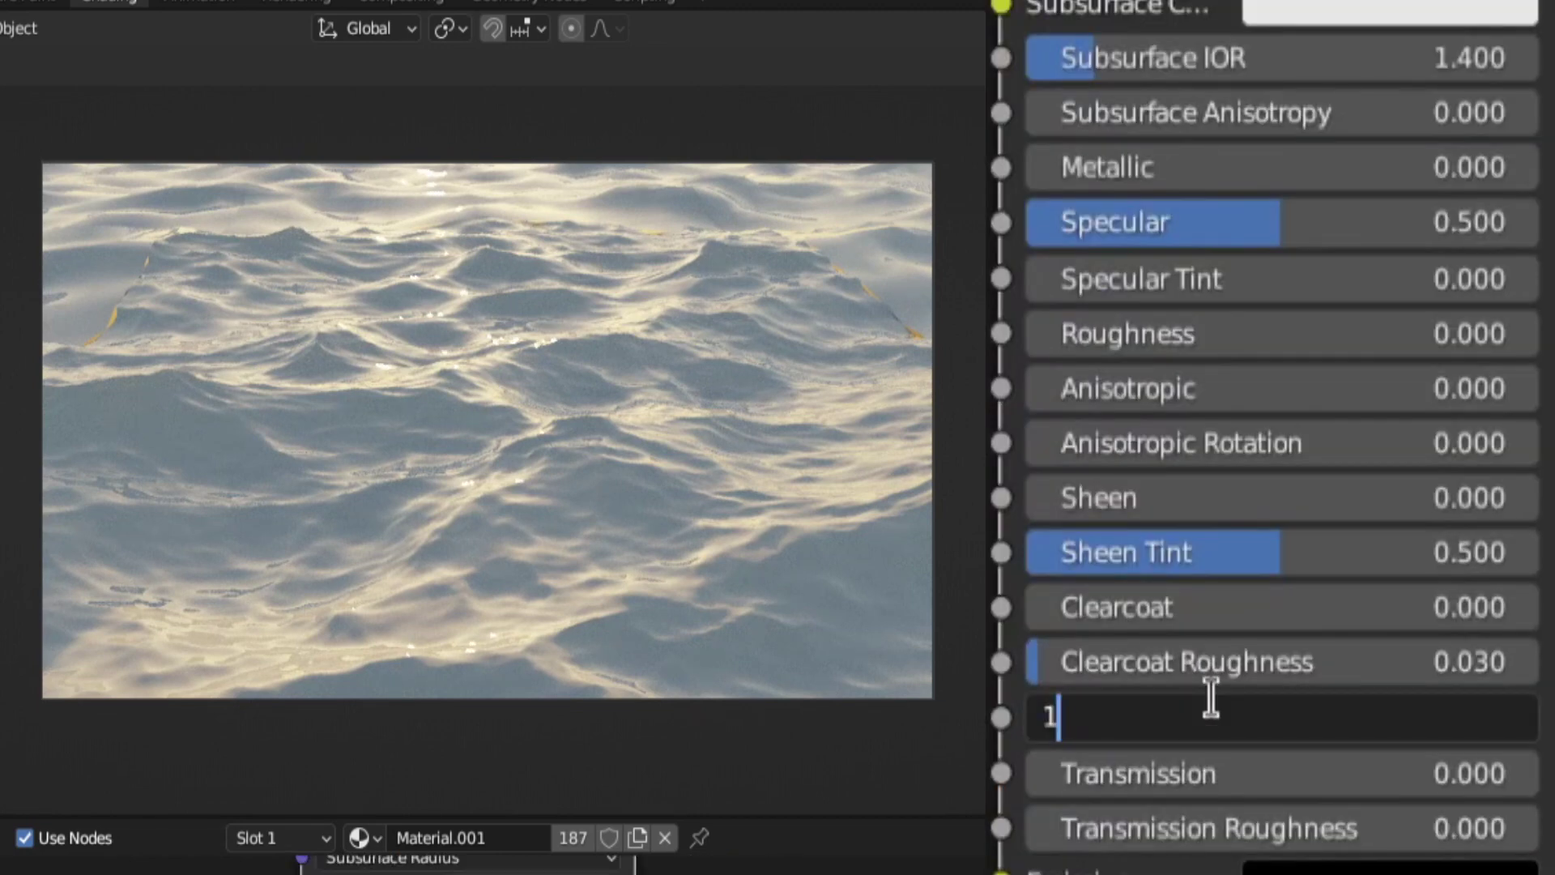
click(1210, 699)
text(1.333)
key(Return)
drag(1269, 774, 1533, 774)
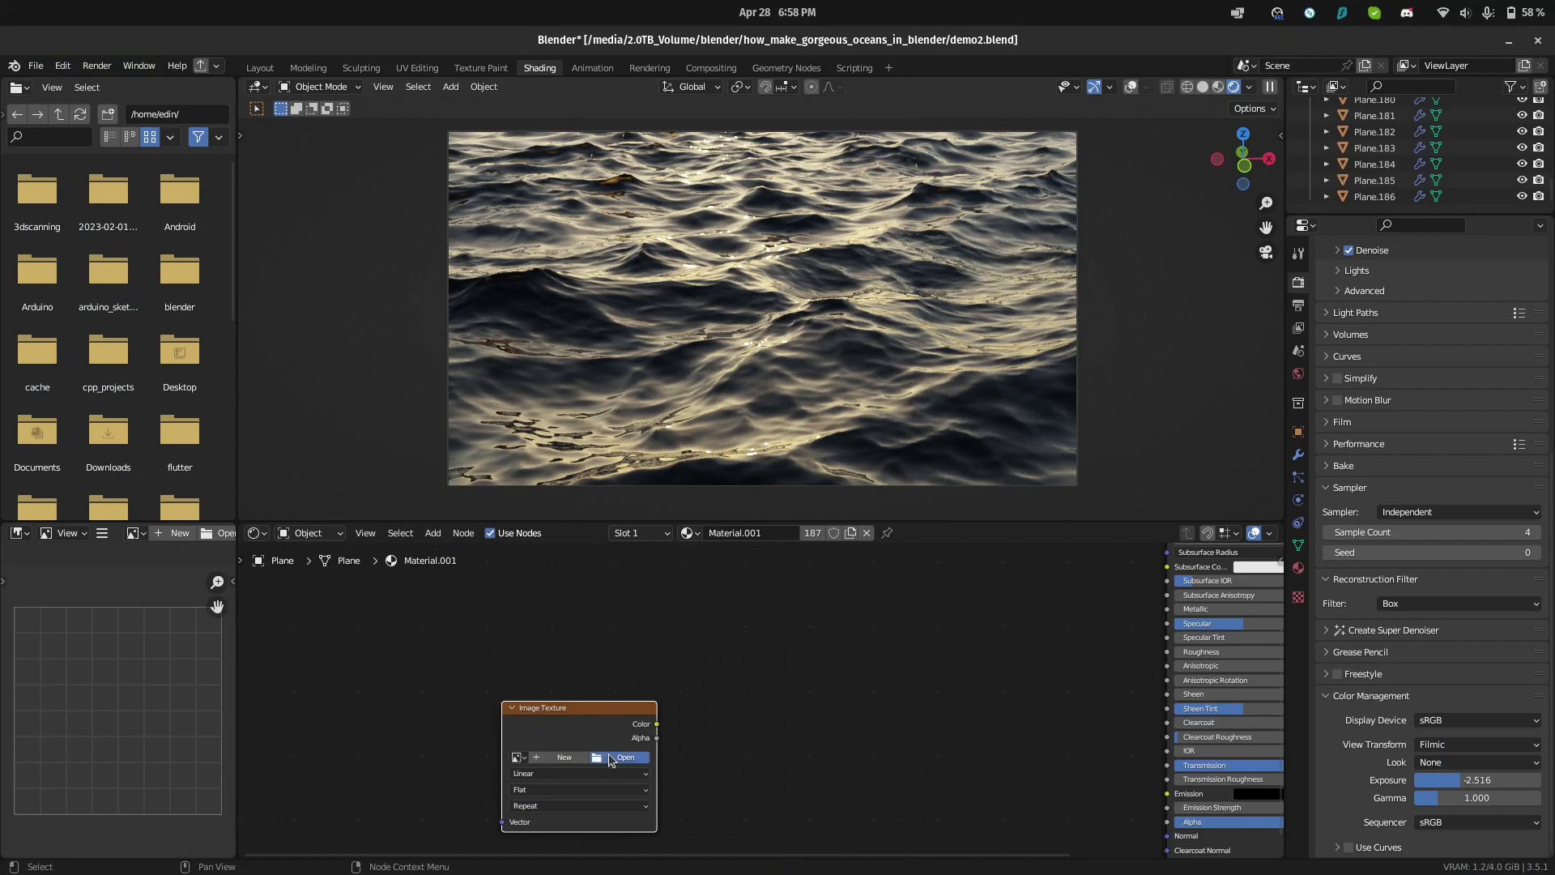
Load the foam EXR image sequence starting at foam_0001.exr into the material's Image Texture node.
click(622, 758)
double_click(599, 394)
key(a)
click(1121, 721)
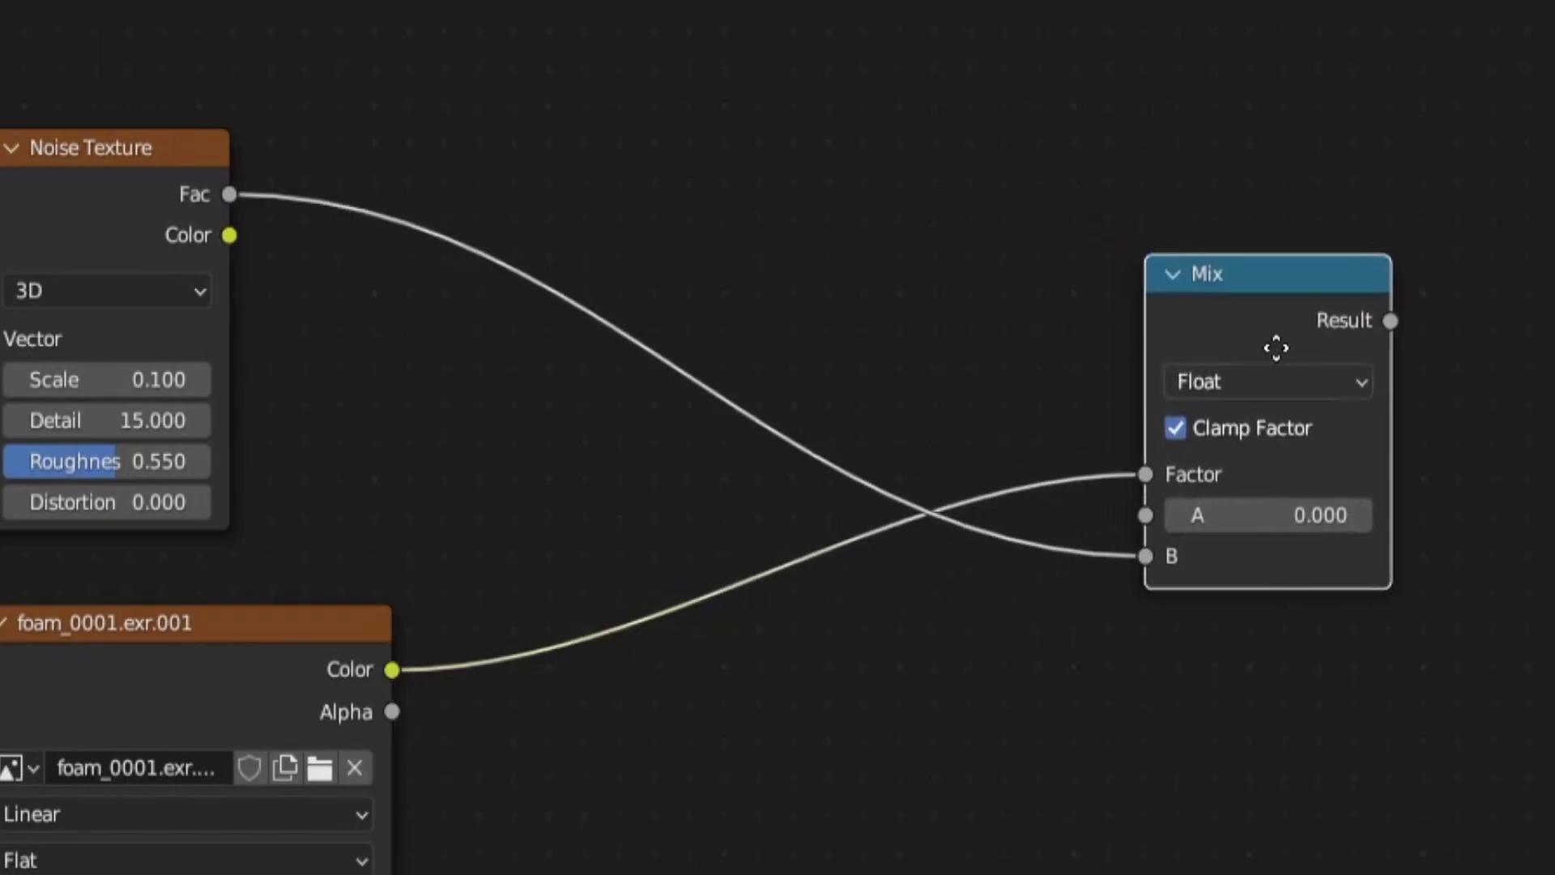
Reposition the Mix node and the Noise Texture node around the foam texture in the material.
drag(1274, 347, 1225, 344)
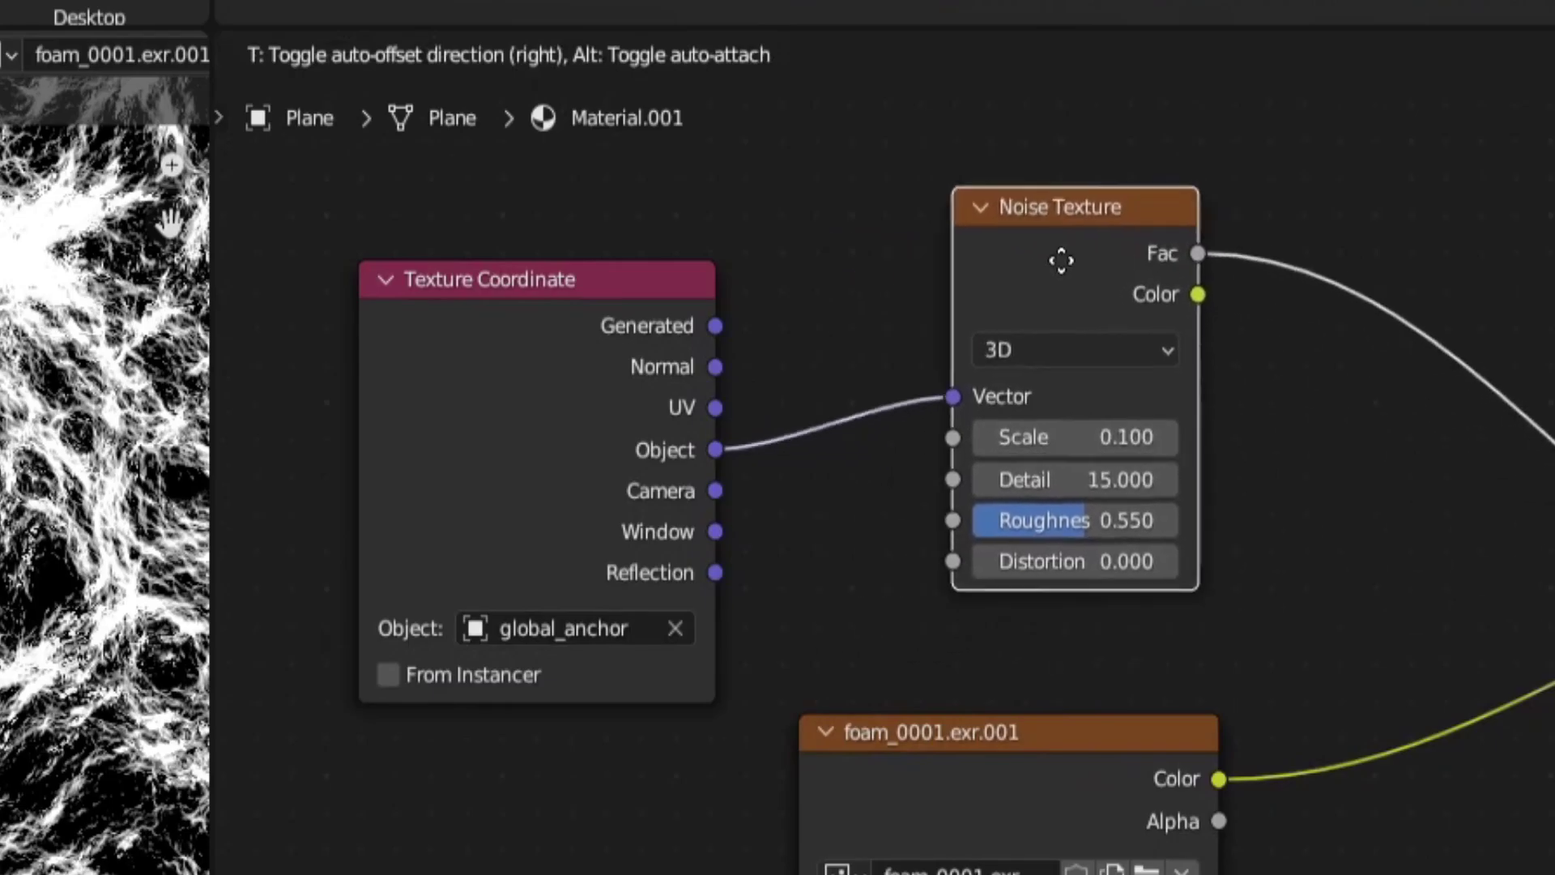
drag(1061, 260, 1159, 316)
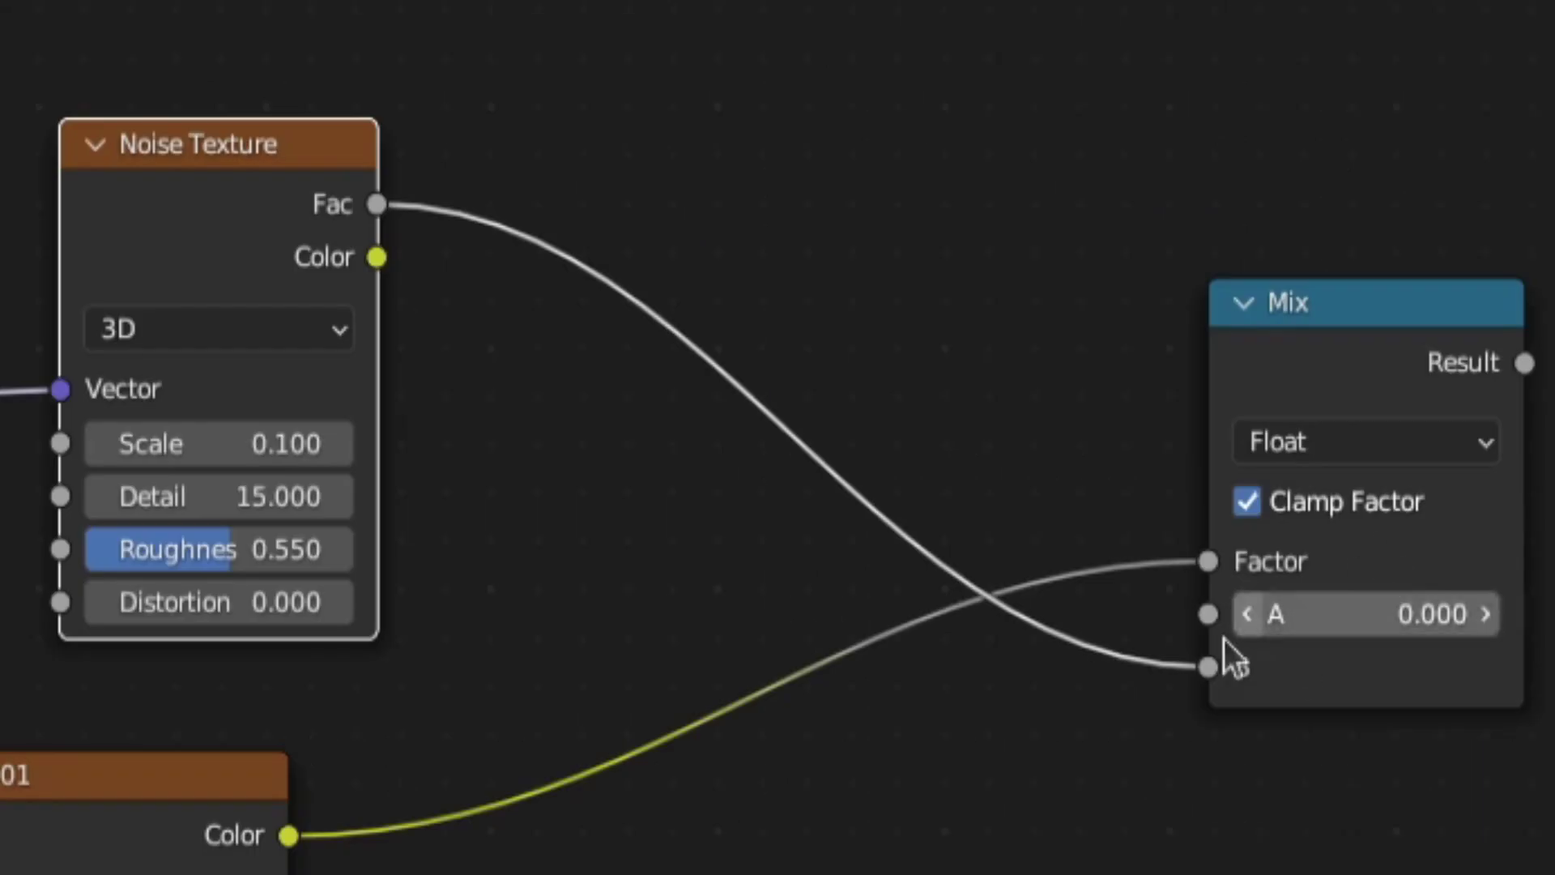
Insert a ColorRamp between the Noise Texture and the Mix node and move its black stop to position 0.295.
drag(620, 116, 733, 765)
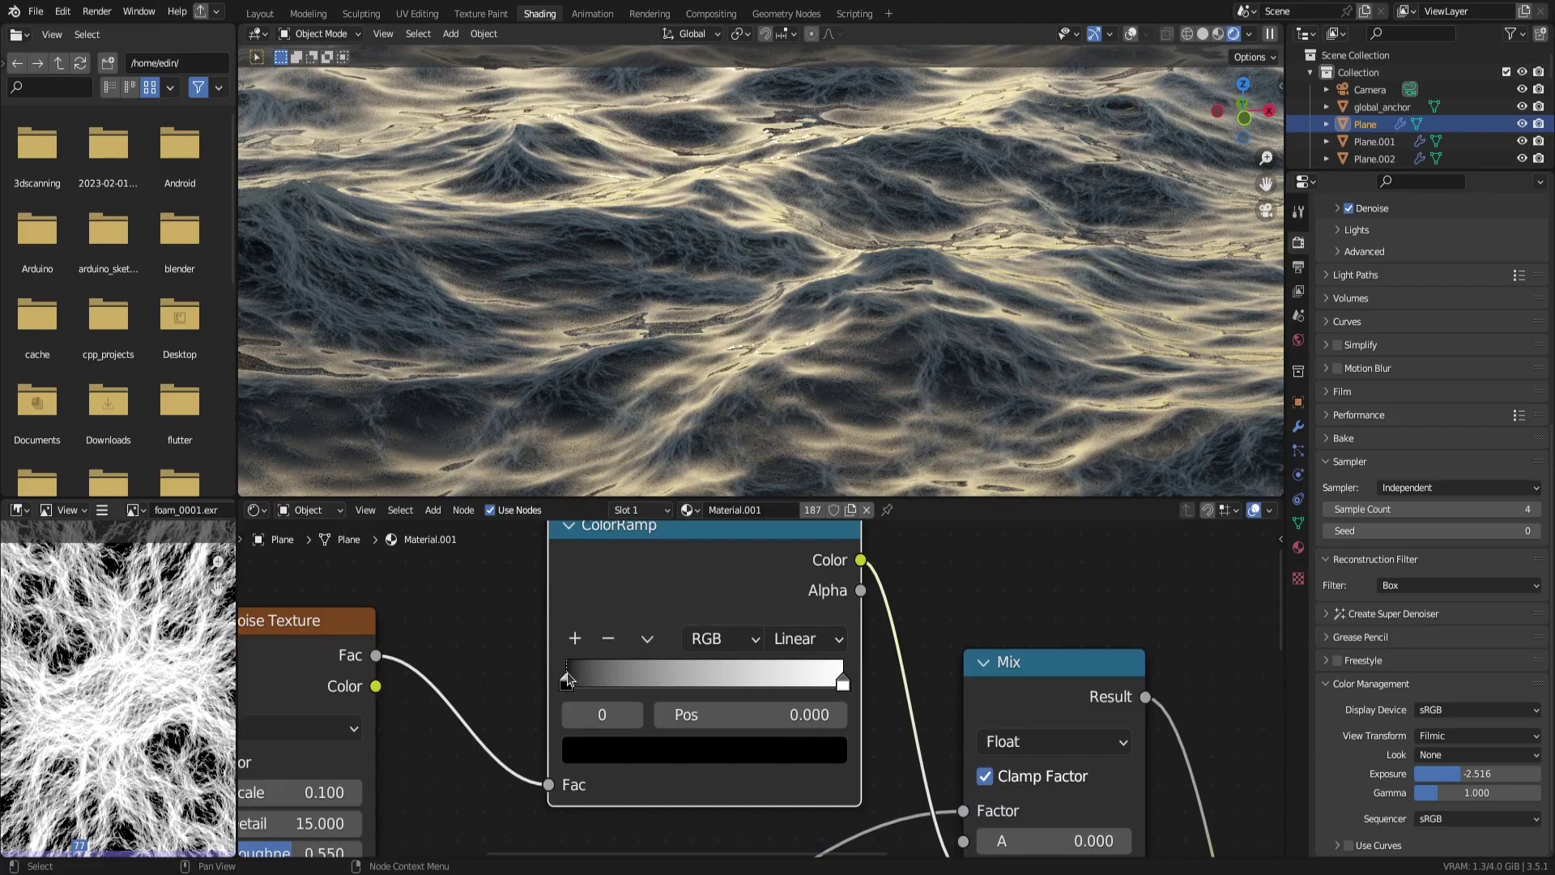
drag(577, 678, 648, 674)
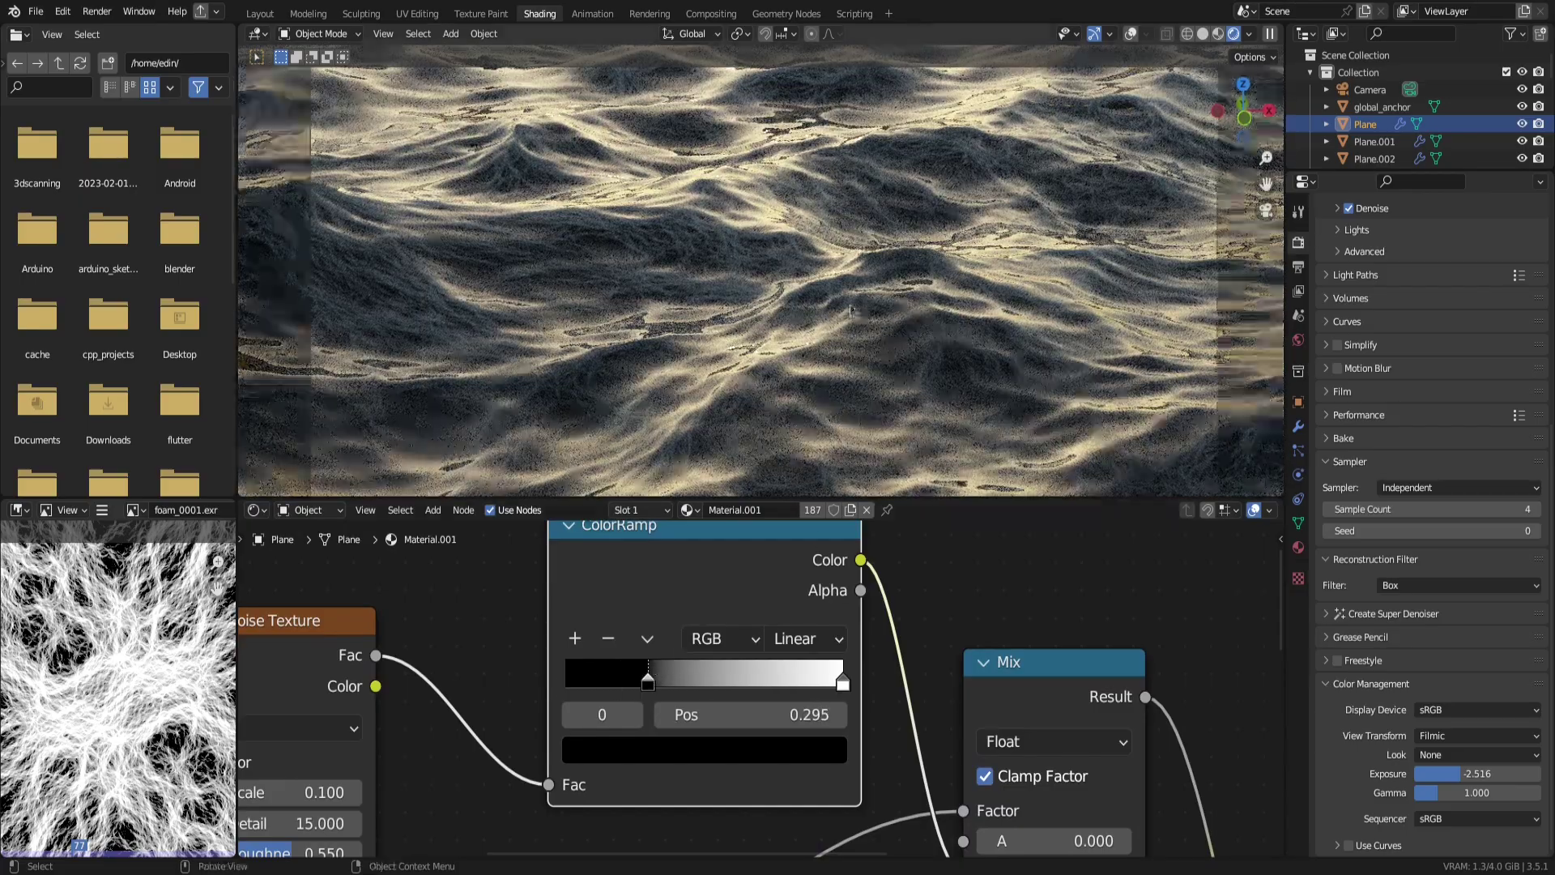
scroll(849, 309, down, 2)
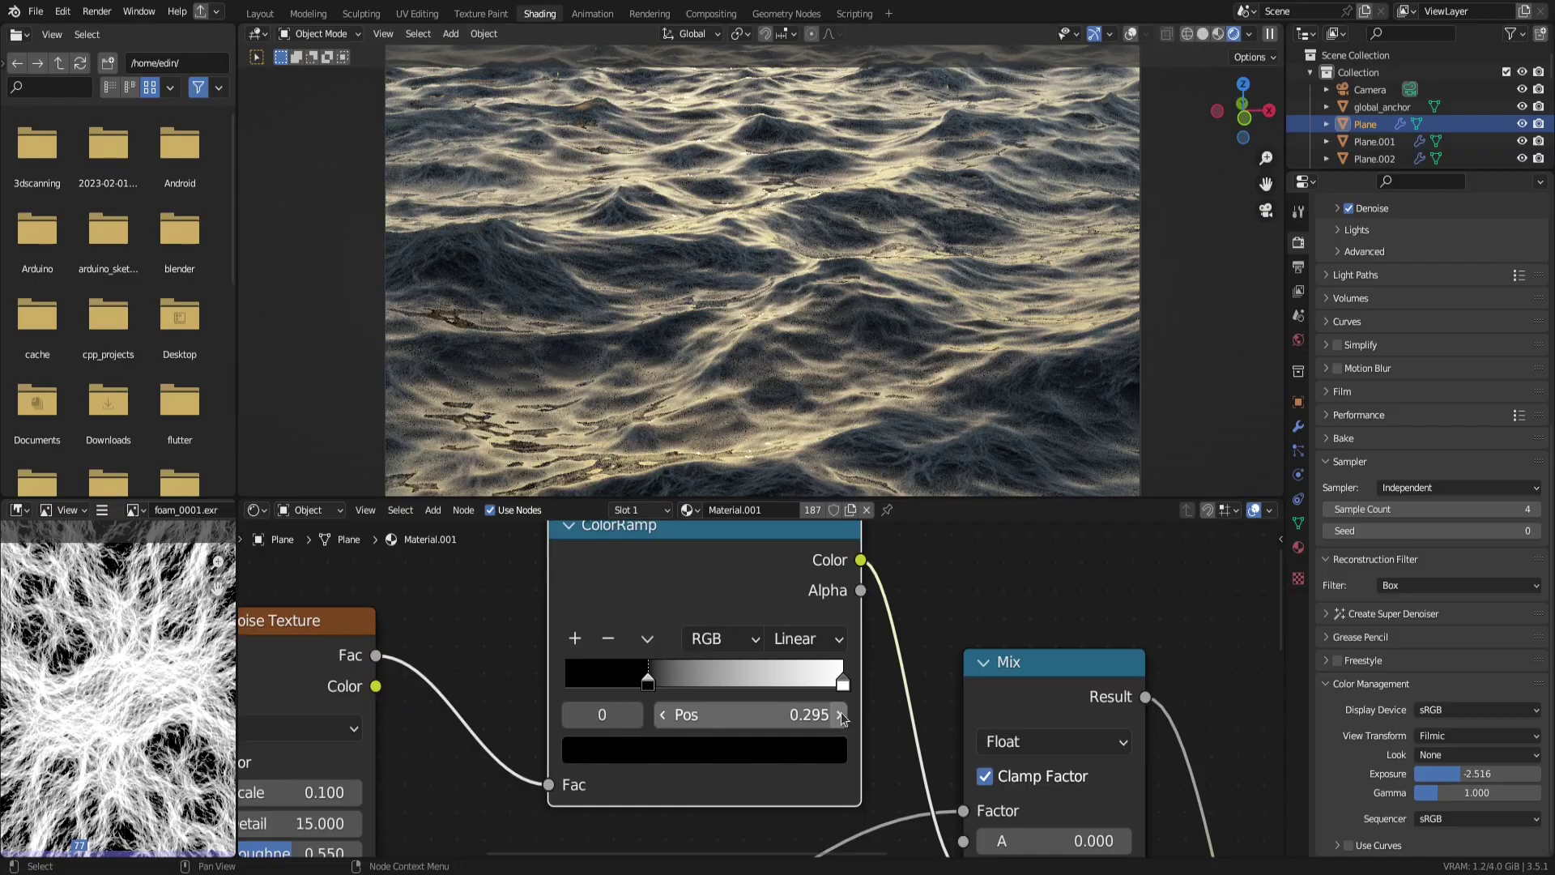
click(840, 712)
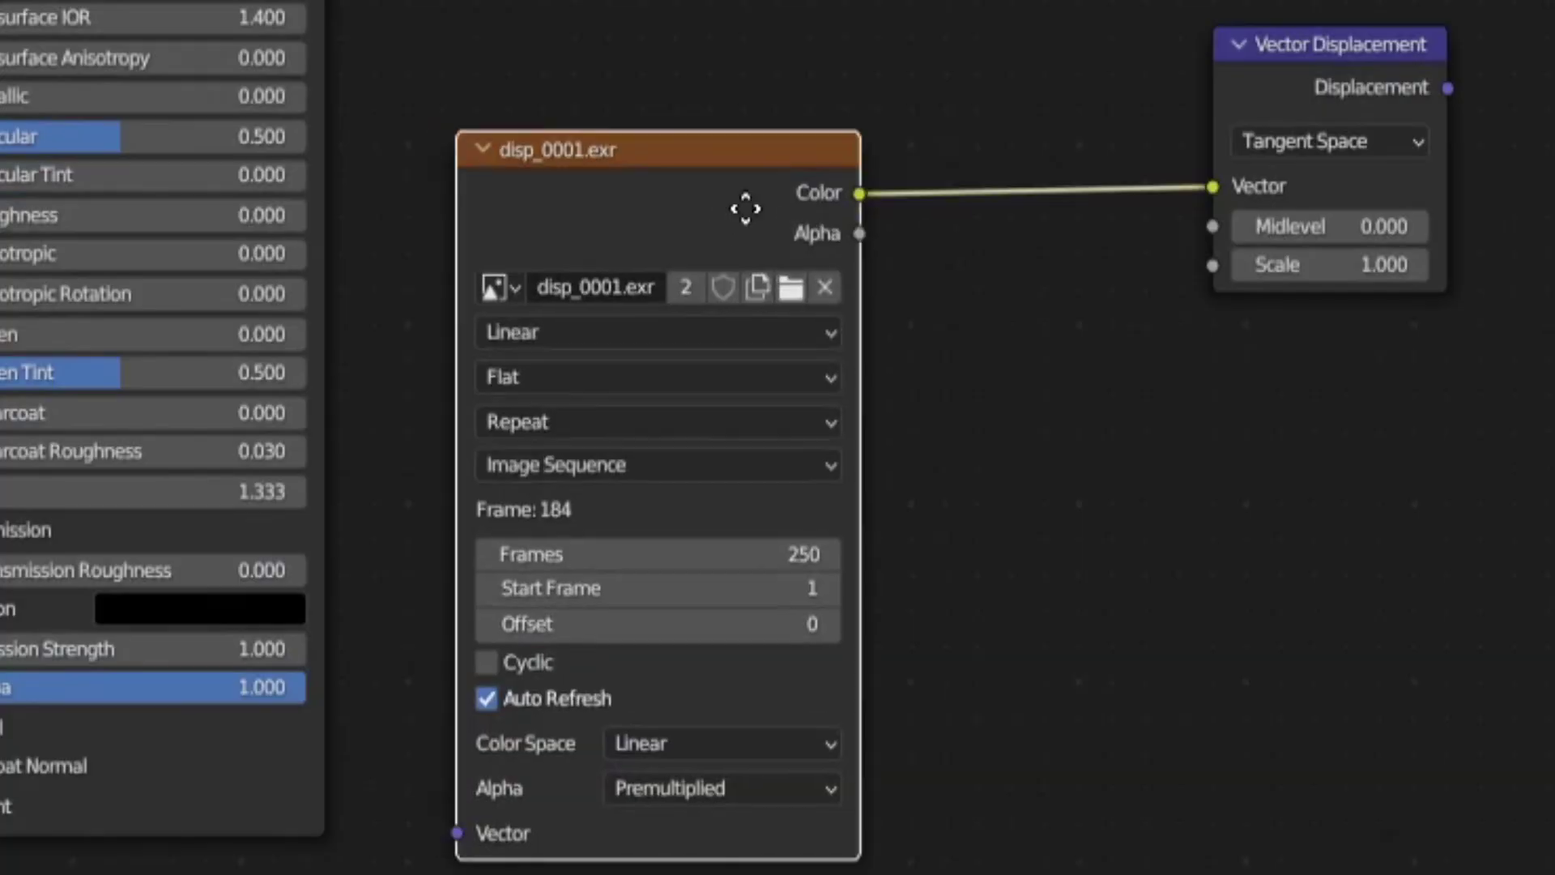
Place the disp_0001.exr texture and Vector Displacement nodes and connect the displacement to the Material Output.
drag(746, 208, 842, 193)
drag(1375, 122, 916, 191)
drag(601, 423, 1212, 326)
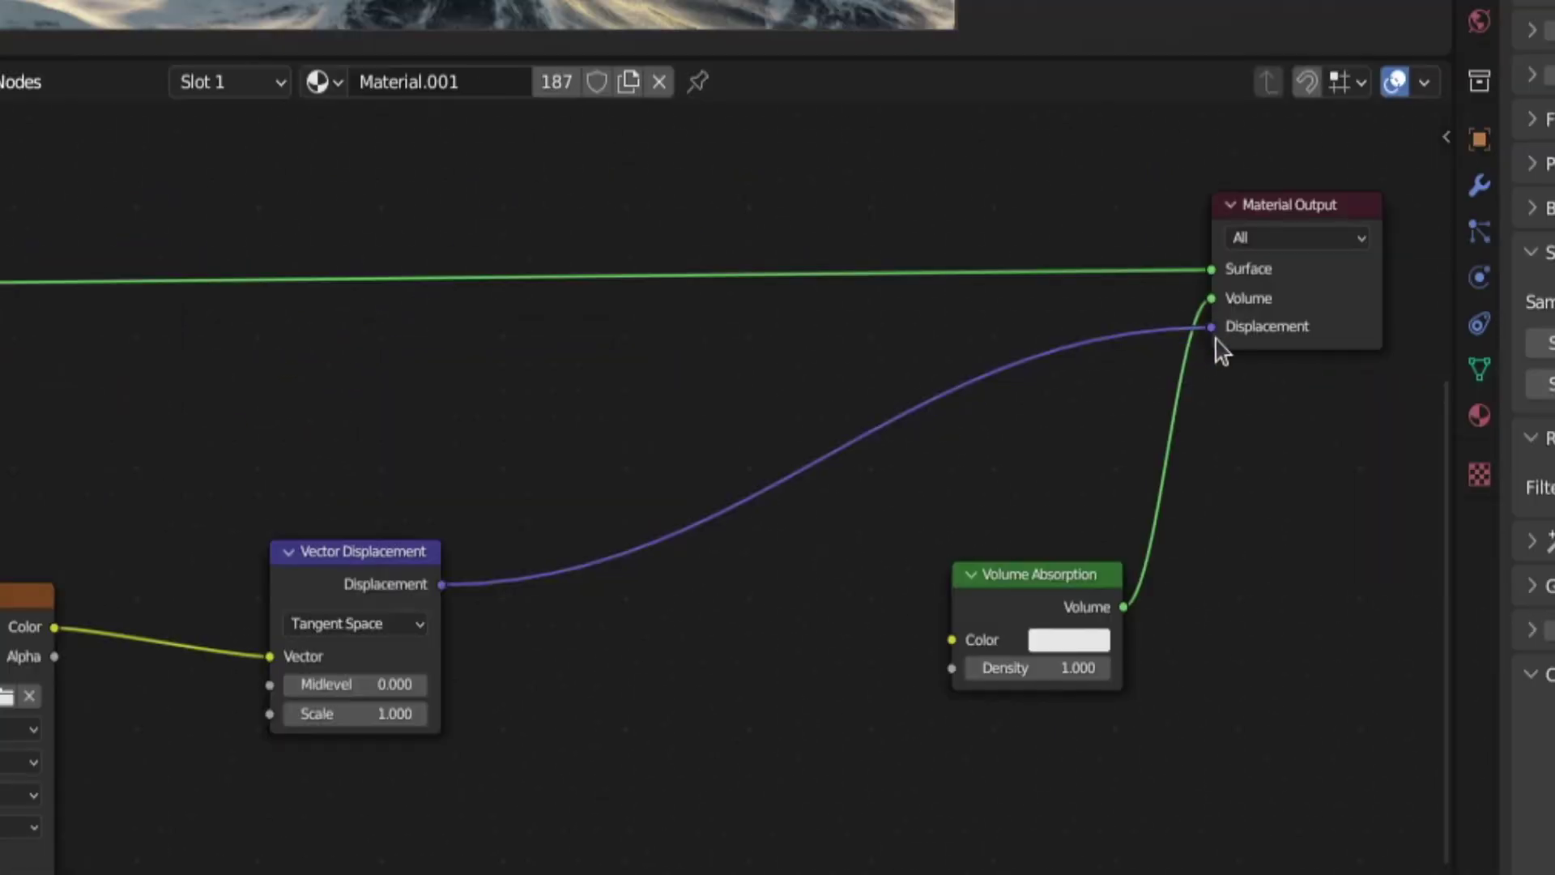
Show the shader editor's material settings and open the displacement method choices.
key(n)
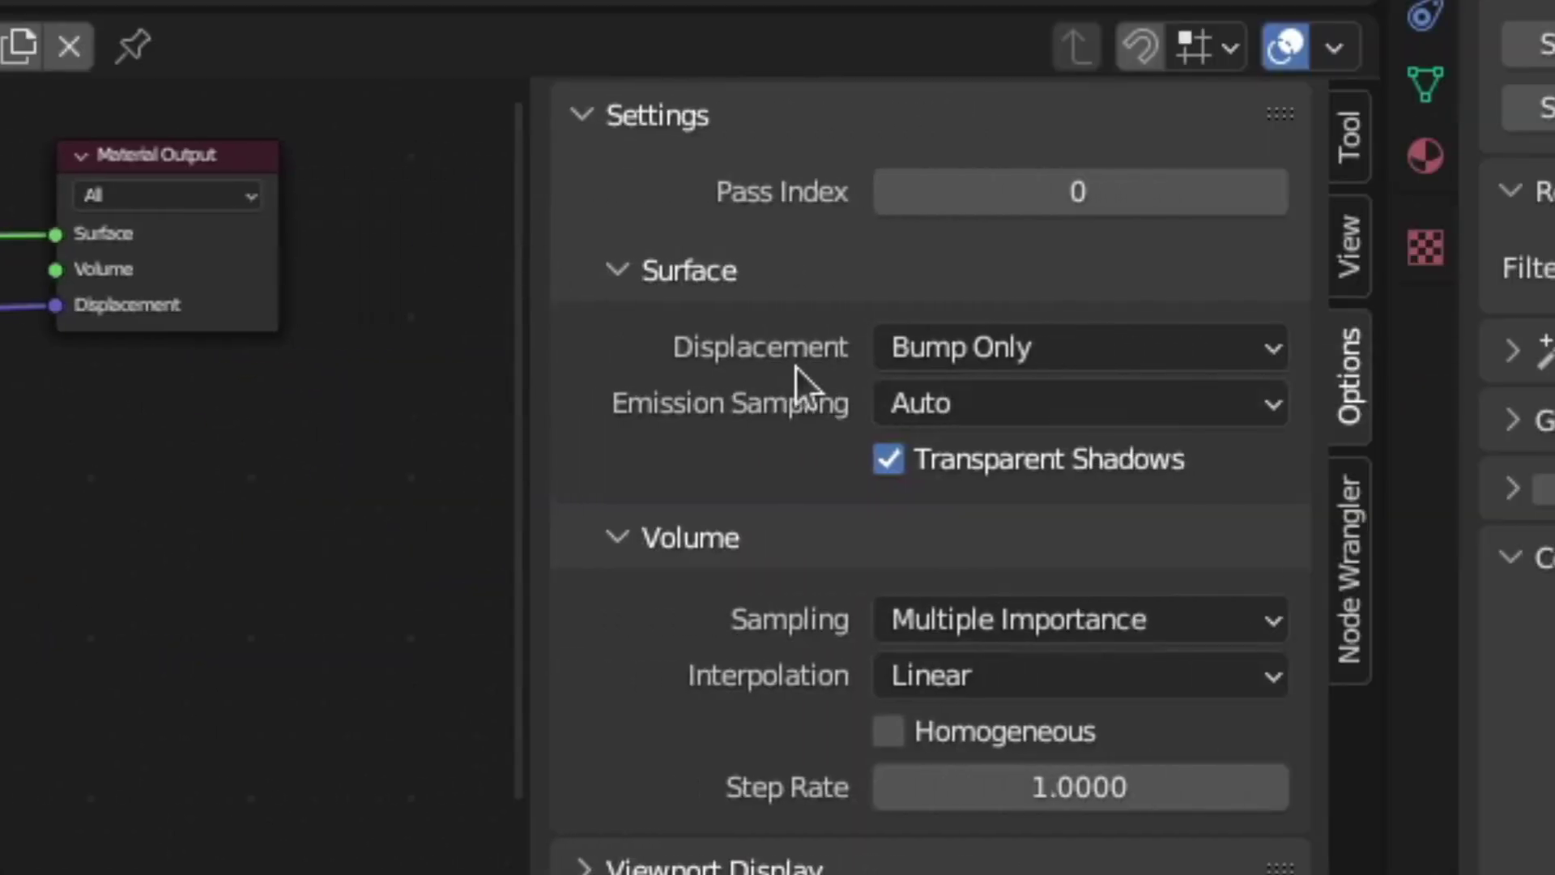
click(1092, 347)
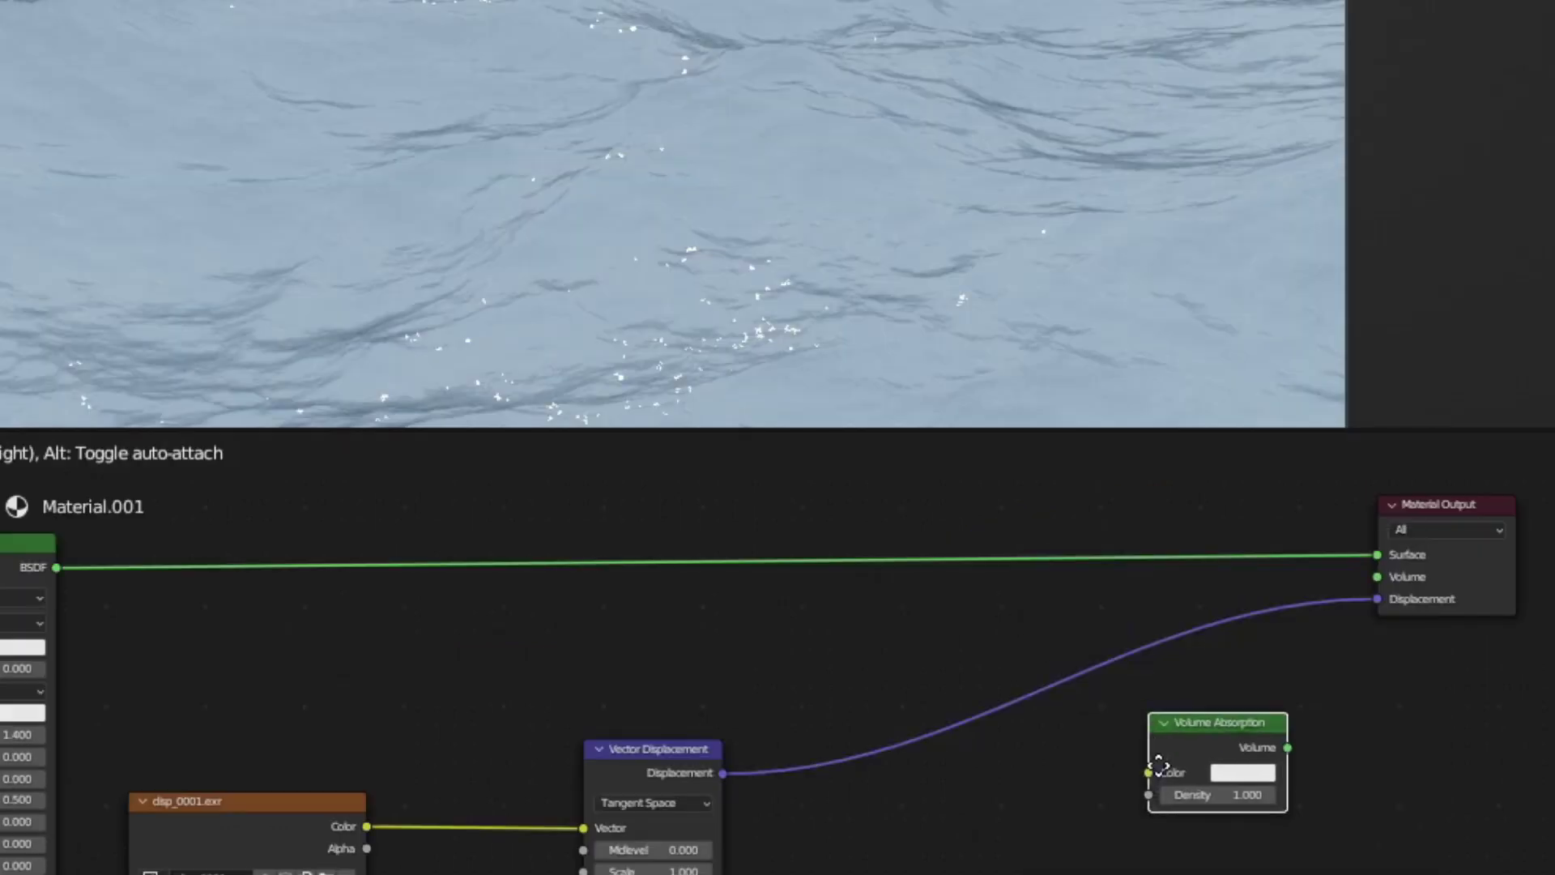
Place a Volume Absorption node below the Material Output node.
click(1176, 828)
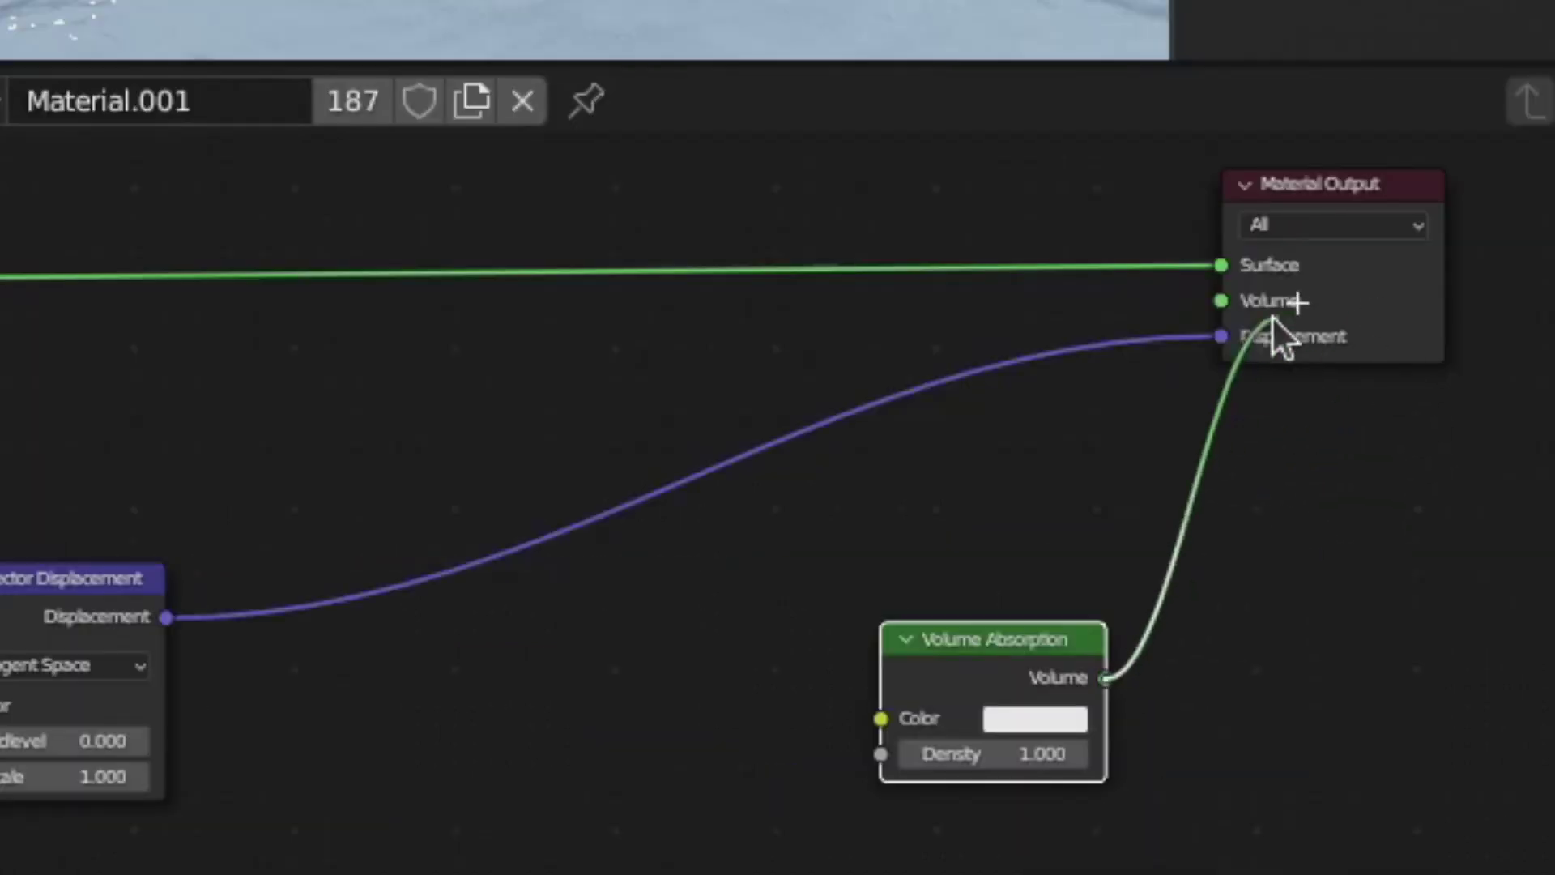